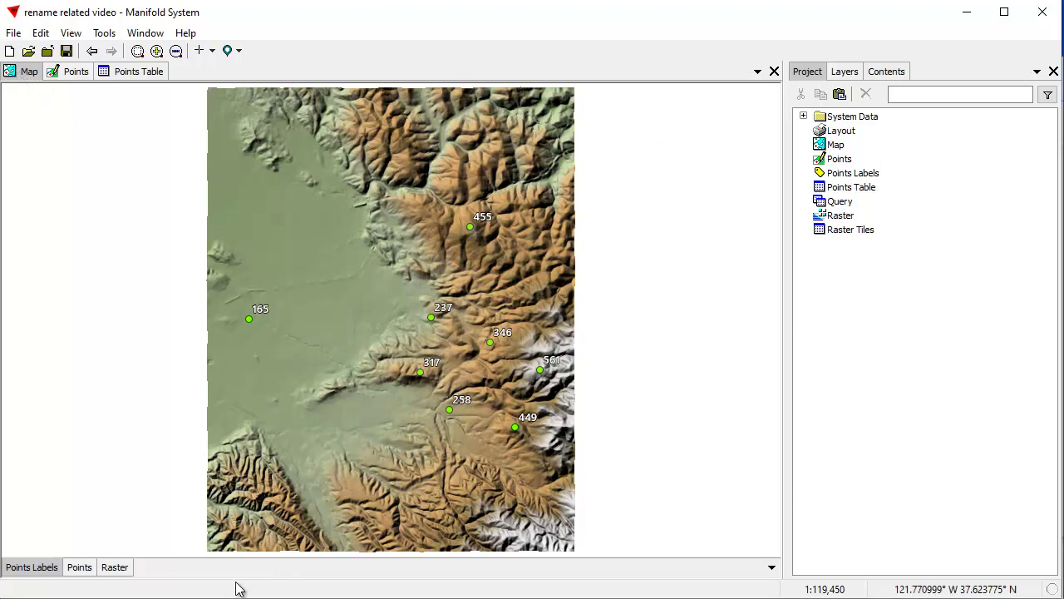
Step: Look through the map's Points and Raster layers, the Points drawing and the Points Table, and return to the map
{"action": "left_click", "coordinate": [115, 571]}
{"action": "left_click", "coordinate": [83, 570]}
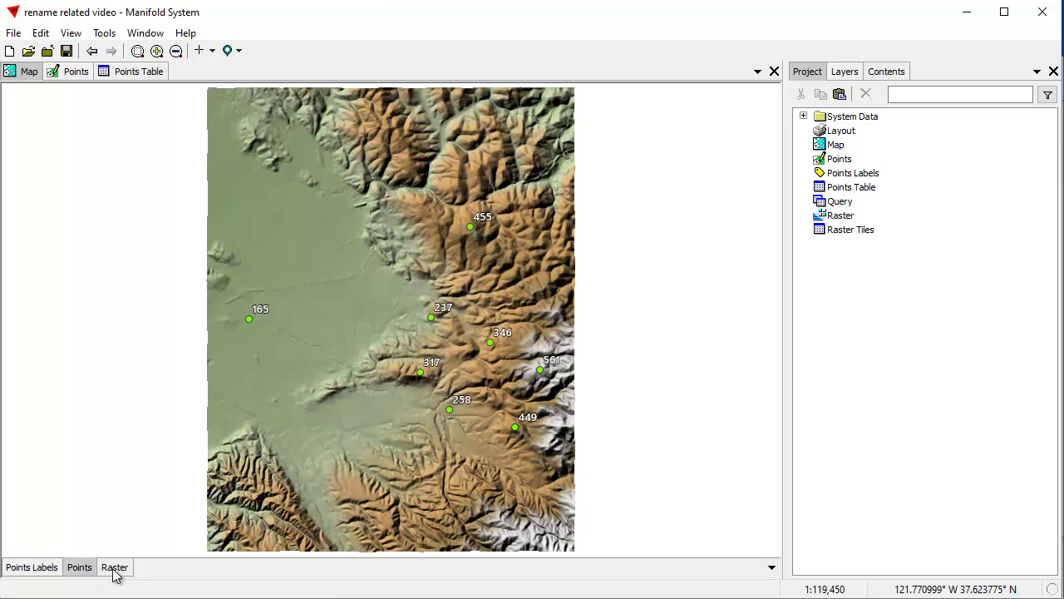
{"action": "left_click", "coordinate": [73, 74]}
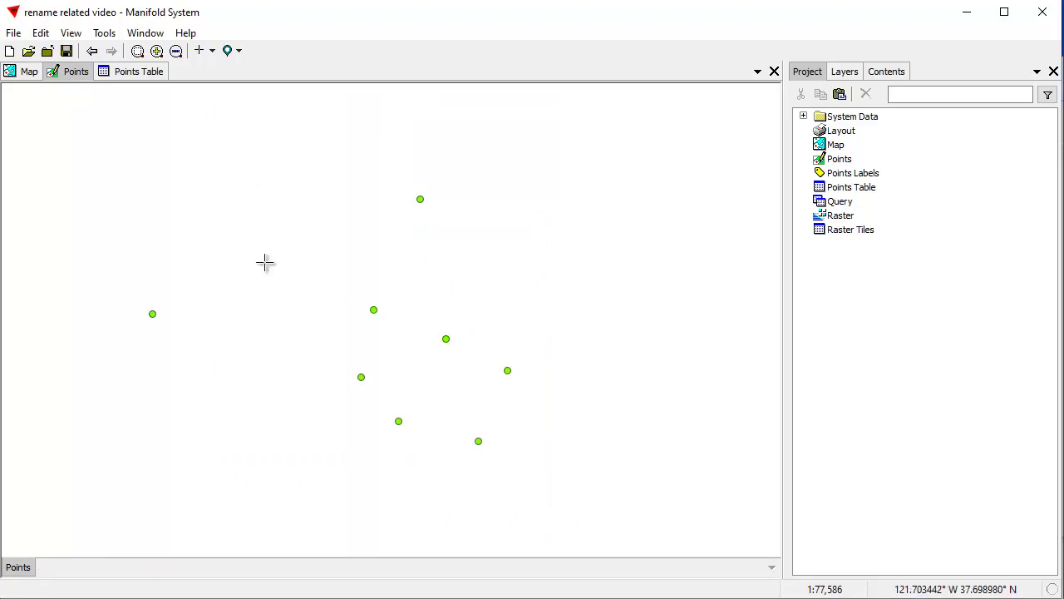
{"action": "left_click", "coordinate": [131, 73]}
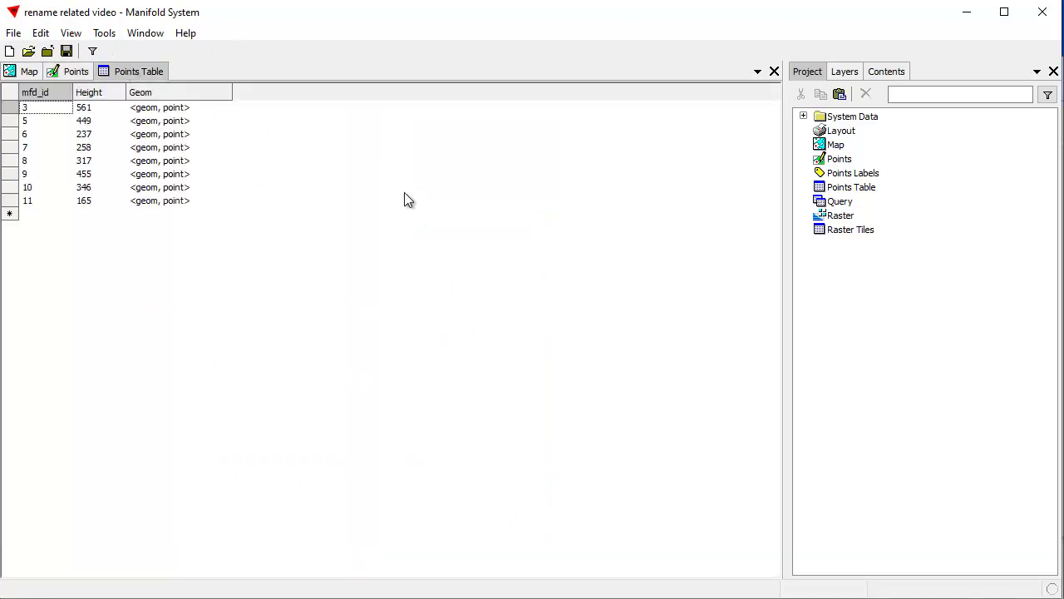
{"action": "left_click", "coordinate": [30, 72]}
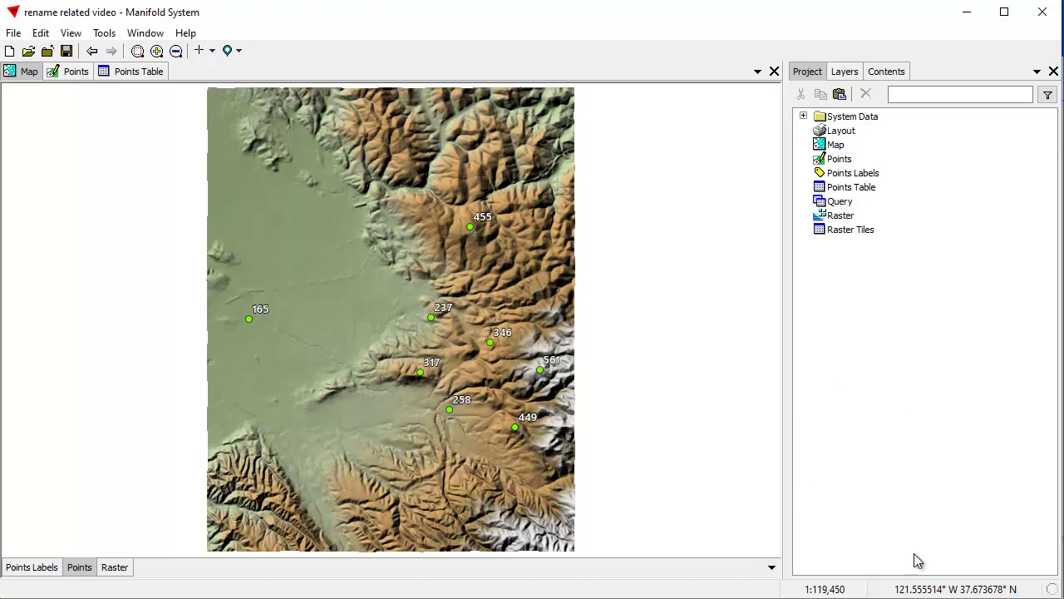
Step: View the Points drawing and examine the Table and FieldGeom entries in its properties
{"action": "left_click", "coordinate": [71, 75]}
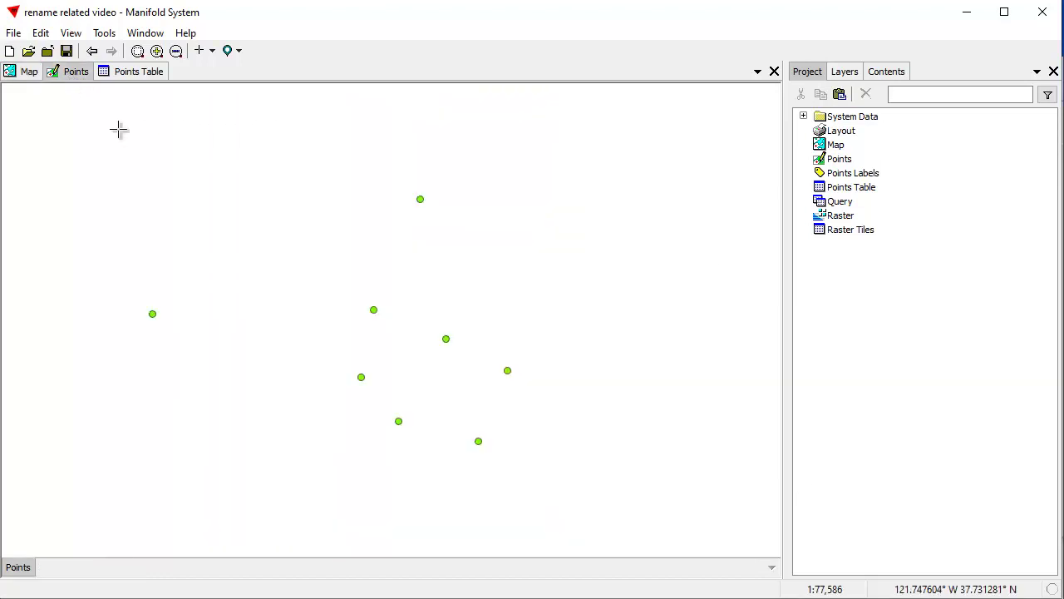
{"action": "left_click", "coordinate": [856, 162]}
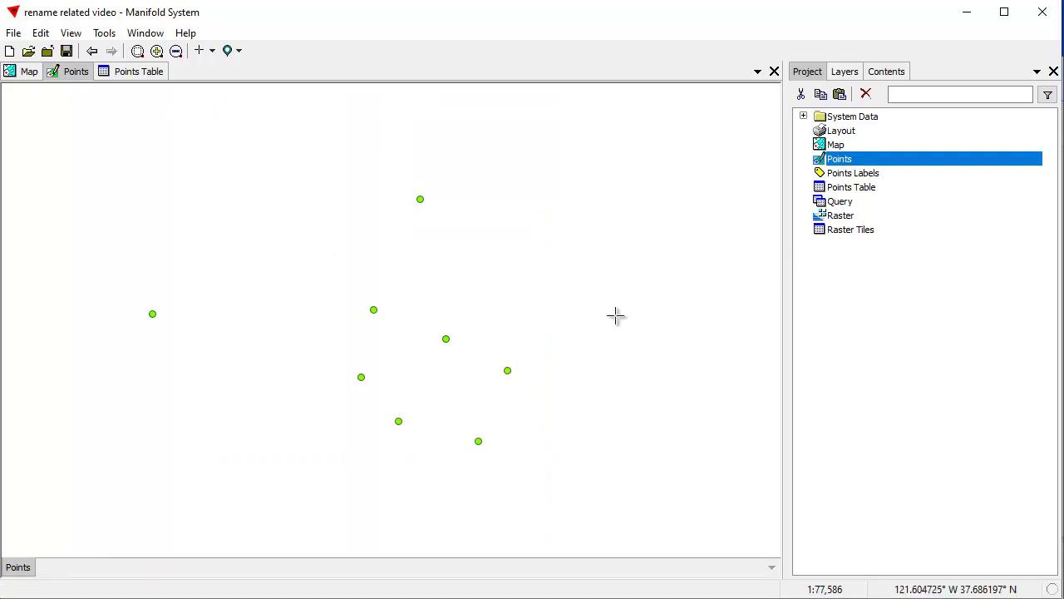
{"action": "right_click", "coordinate": [844, 167]}
{"action": "left_click", "coordinate": [891, 309]}
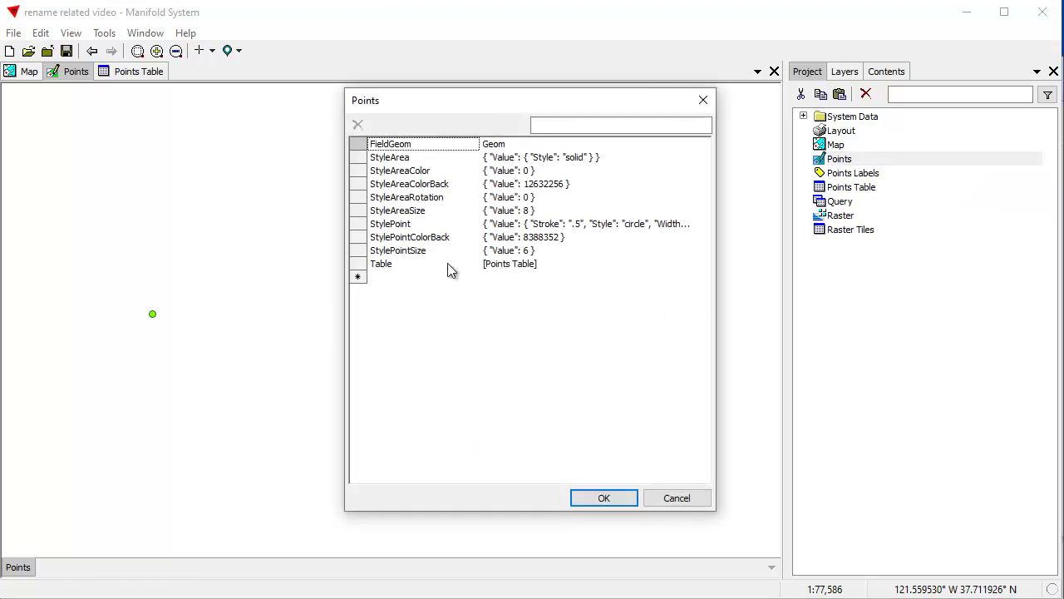
{"action": "left_click", "coordinate": [514, 272]}
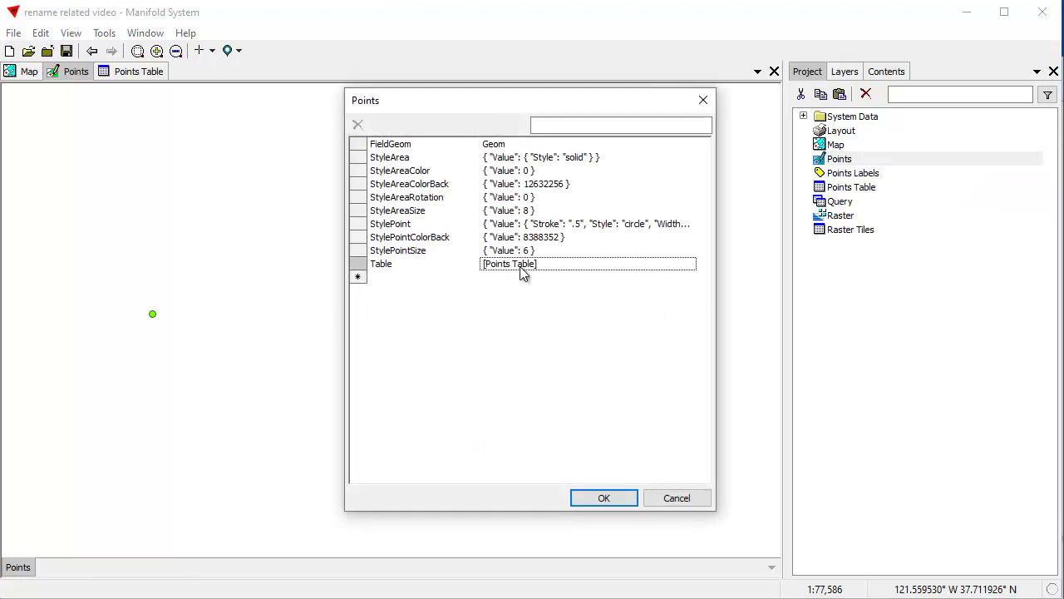
{"action": "left_click", "coordinate": [505, 149]}
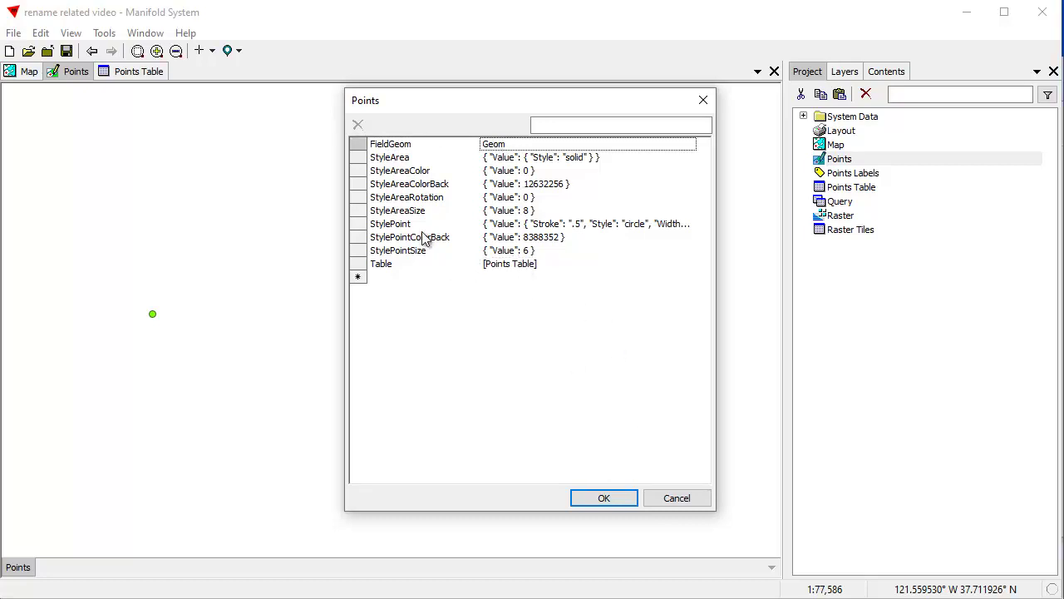
{"action": "left_click", "coordinate": [677, 499]}
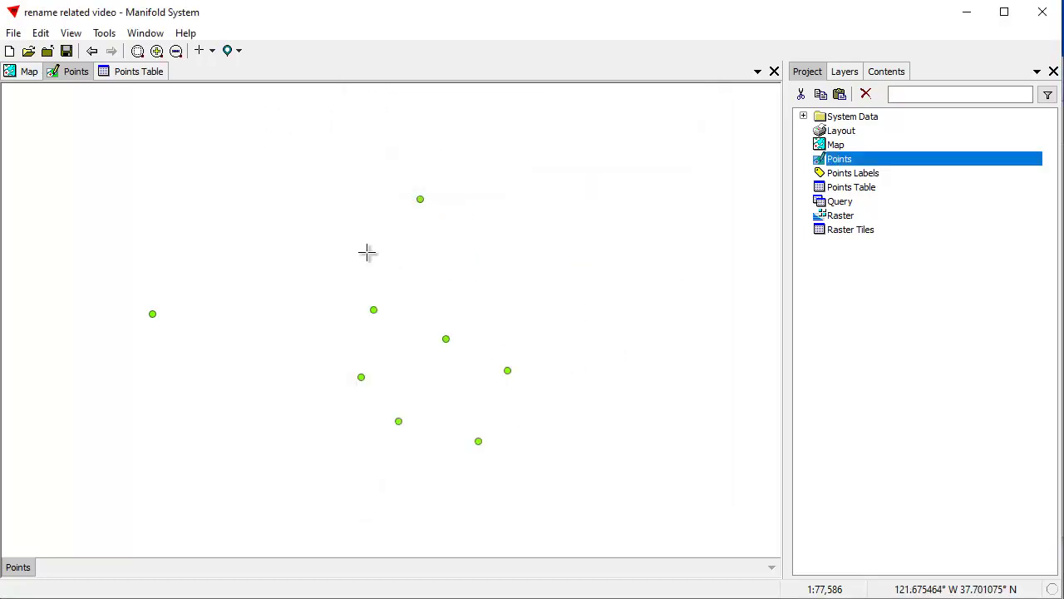
Step: View the Points Table and compare its fields with the Points drawing's properties
{"action": "left_click", "coordinate": [138, 71]}
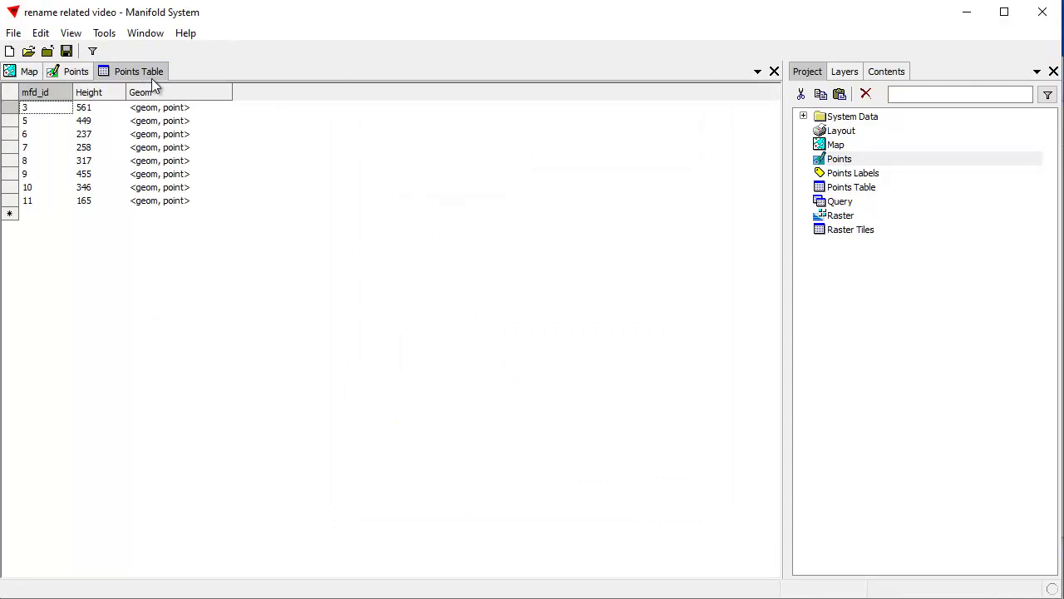
{"action": "right_click", "coordinate": [835, 160]}
{"action": "left_click", "coordinate": [900, 310]}
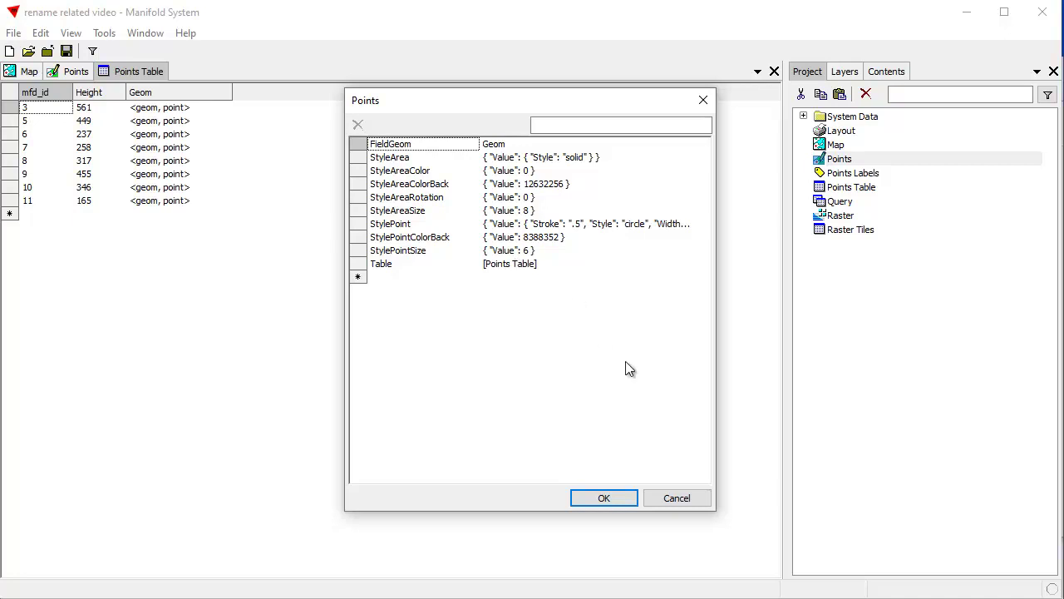
{"action": "left_click", "coordinate": [679, 499]}
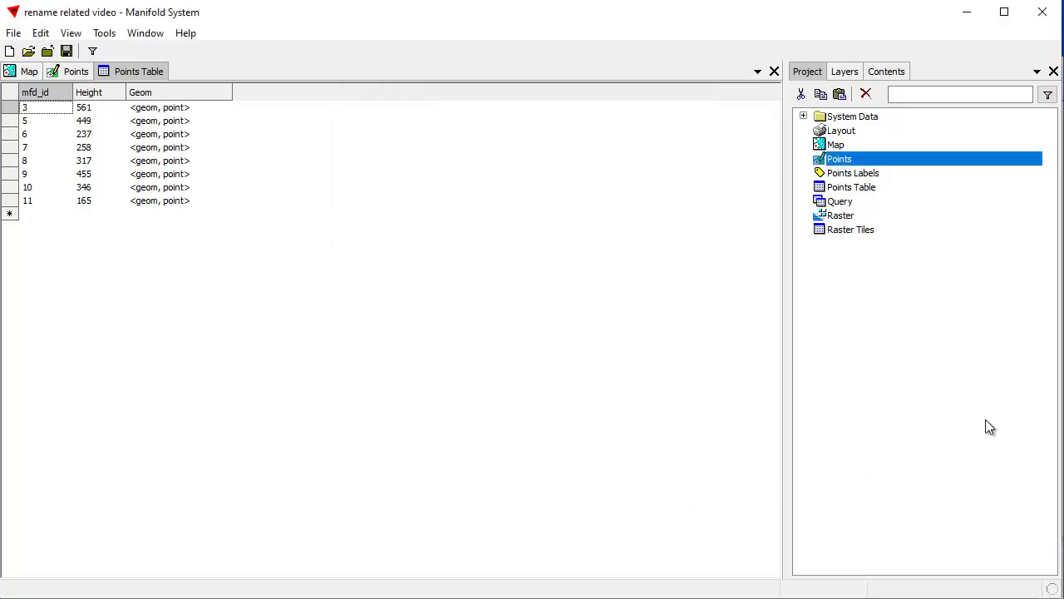
Step: Return to the map and check which project components it uses, highlighting Points, Points Table and Map in the project
{"action": "left_click", "coordinate": [74, 71]}
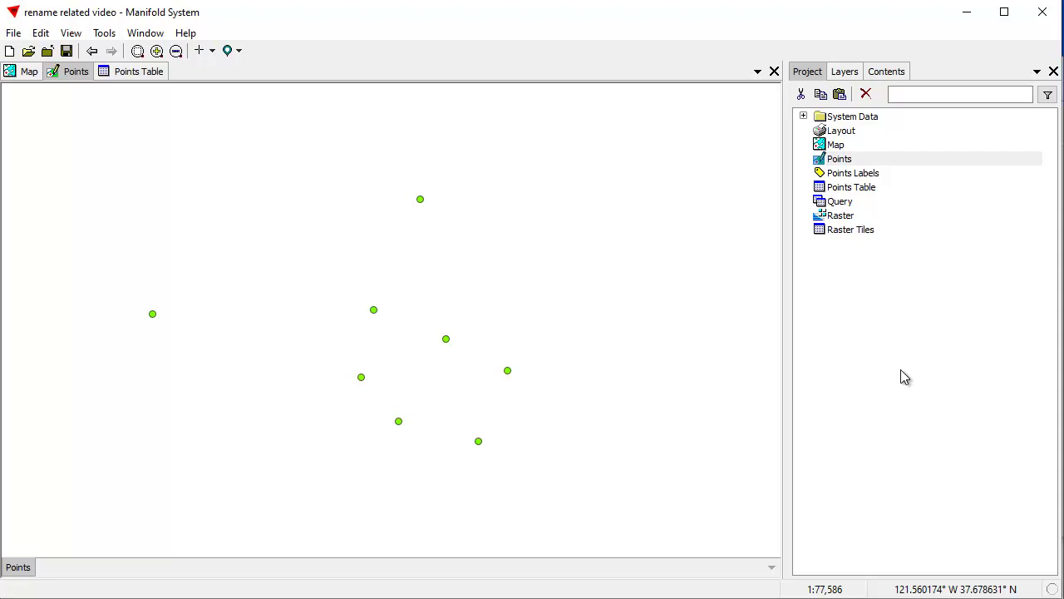
{"action": "left_click", "coordinate": [29, 72]}
{"action": "left_click", "coordinate": [889, 348]}
{"action": "left_click", "coordinate": [851, 164]}
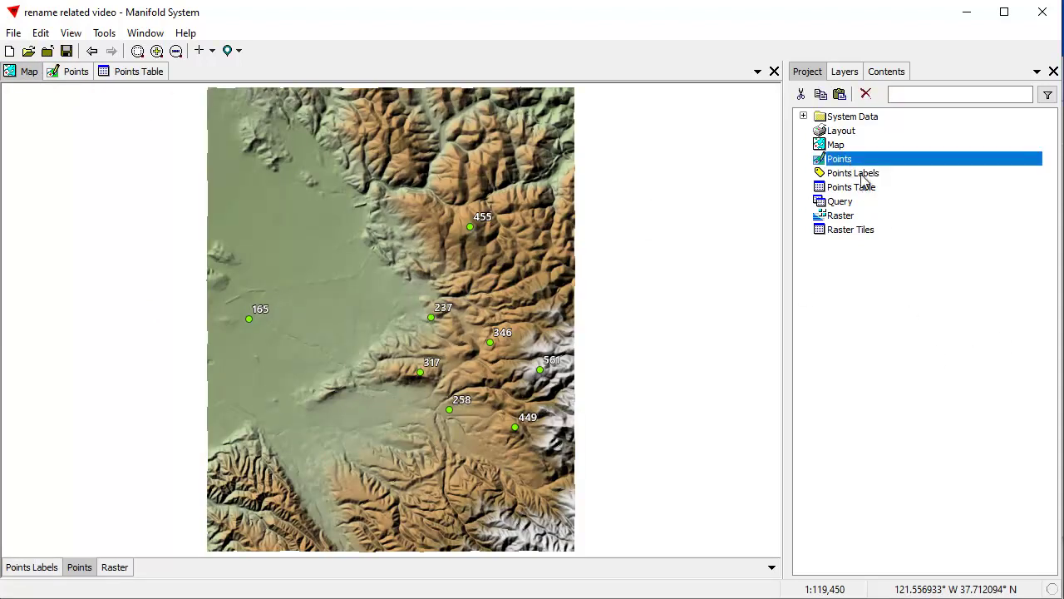
{"action": "left_click", "coordinate": [862, 190], "text": "ctrl"}
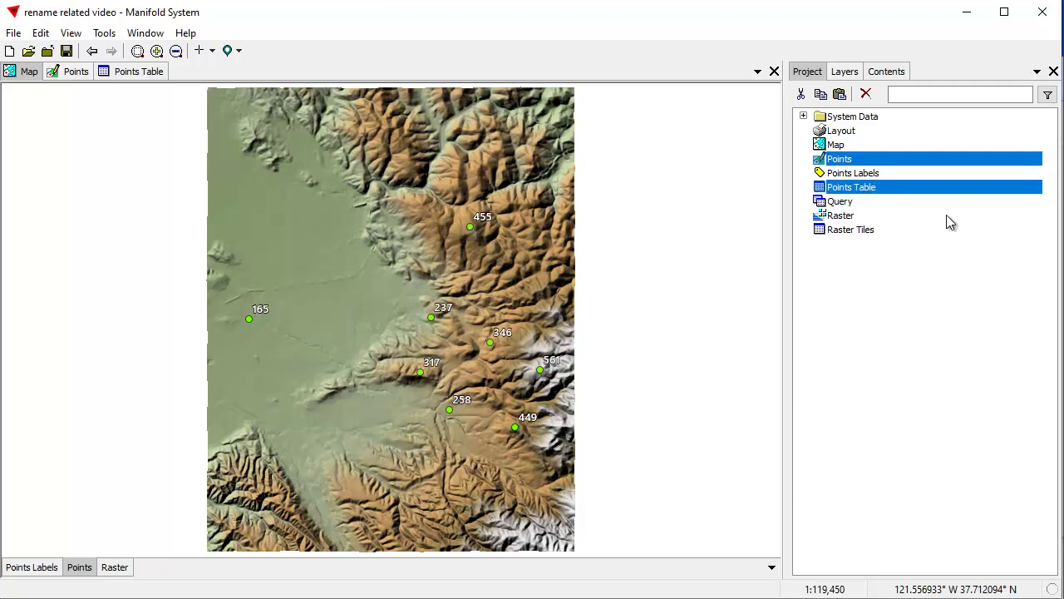
{"action": "left_click", "coordinate": [894, 352]}
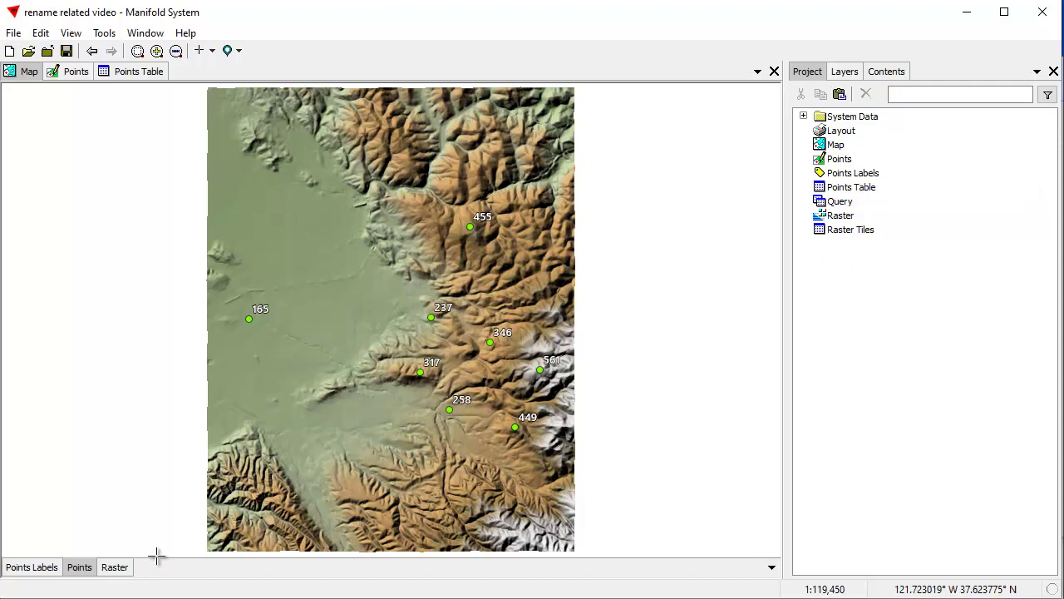
{"action": "left_click", "coordinate": [838, 147]}
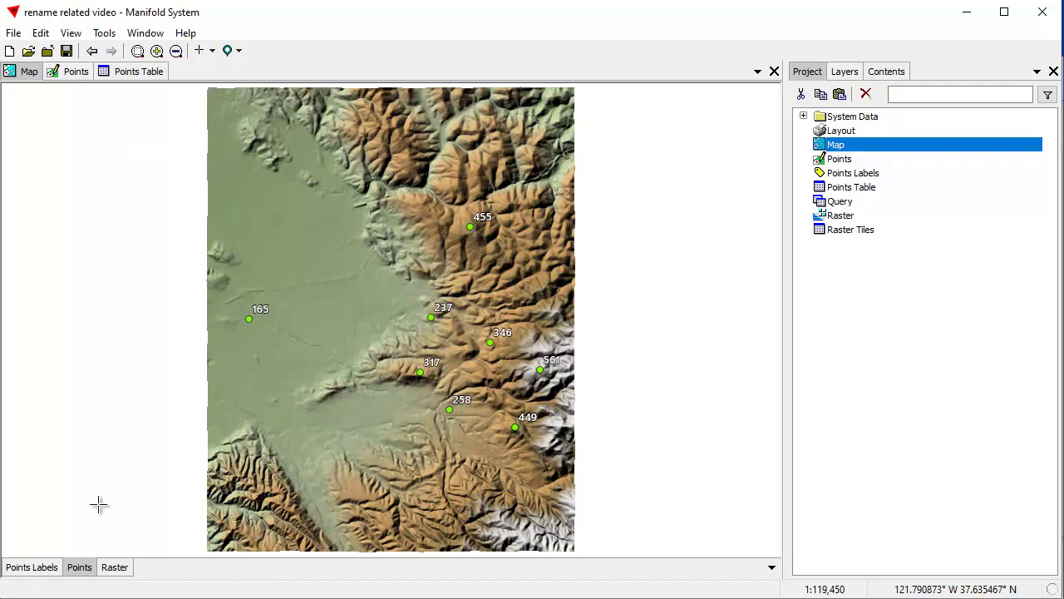
{"action": "left_click", "coordinate": [918, 263]}
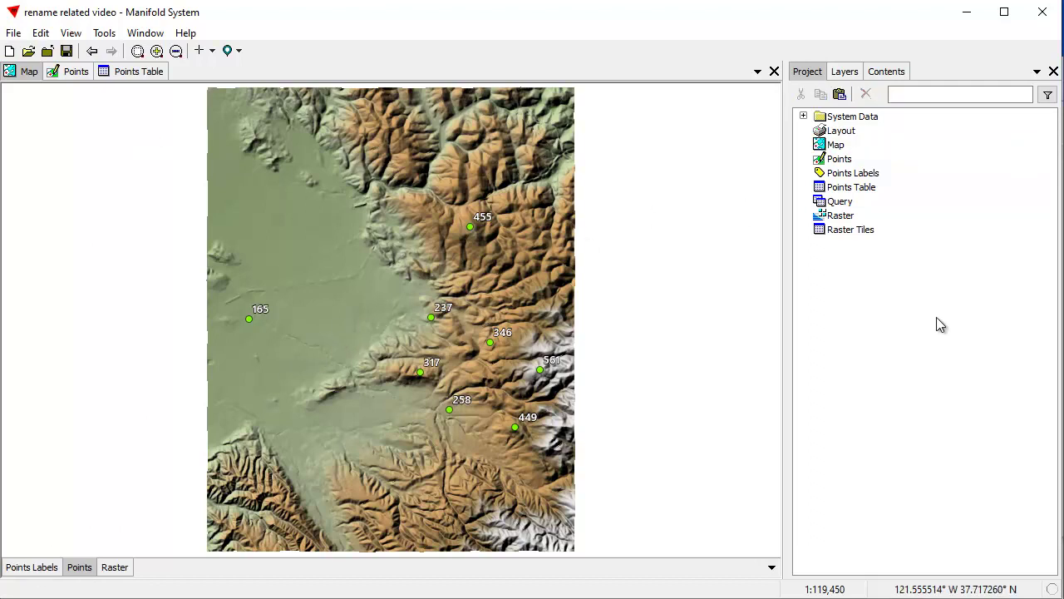
Step: Examine the Drawing and FieldText entries in the properties of Points Labels
{"action": "left_click", "coordinate": [851, 177]}
{"action": "right_click", "coordinate": [852, 176]}
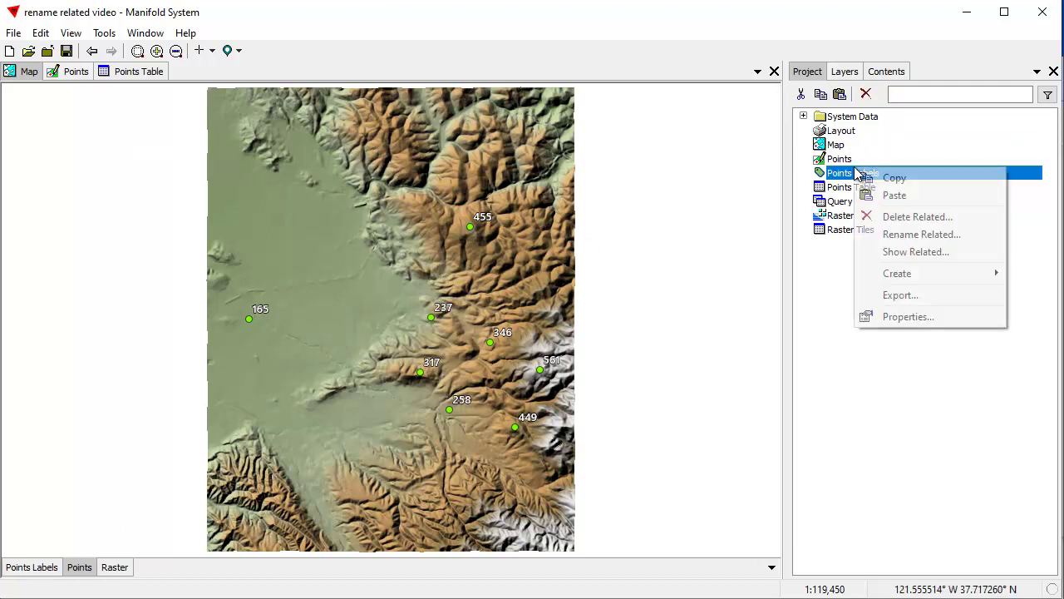
{"action": "left_click", "coordinate": [920, 317]}
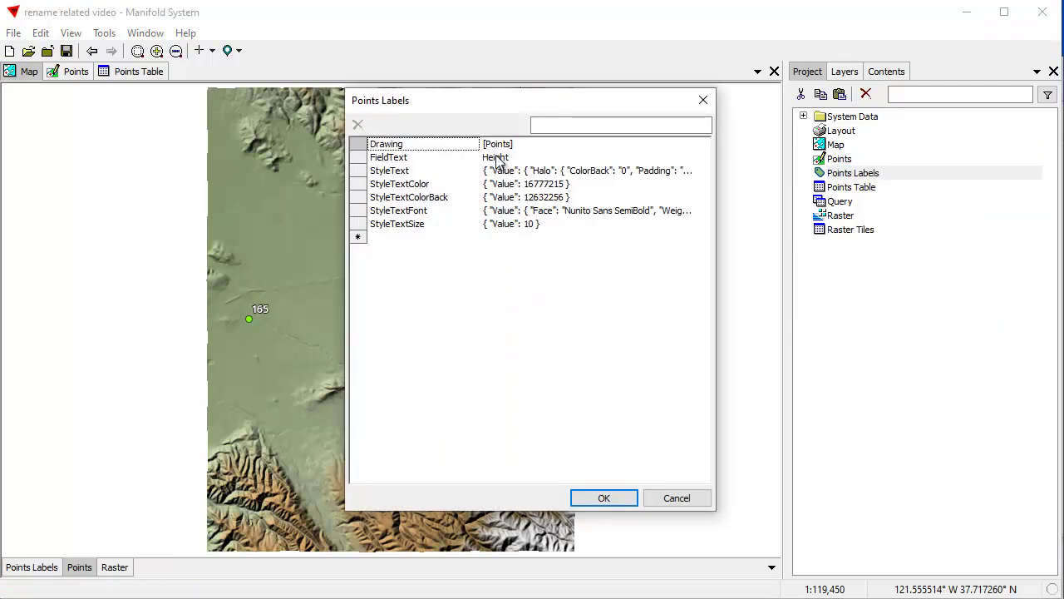
{"action": "left_click", "coordinate": [677, 499]}
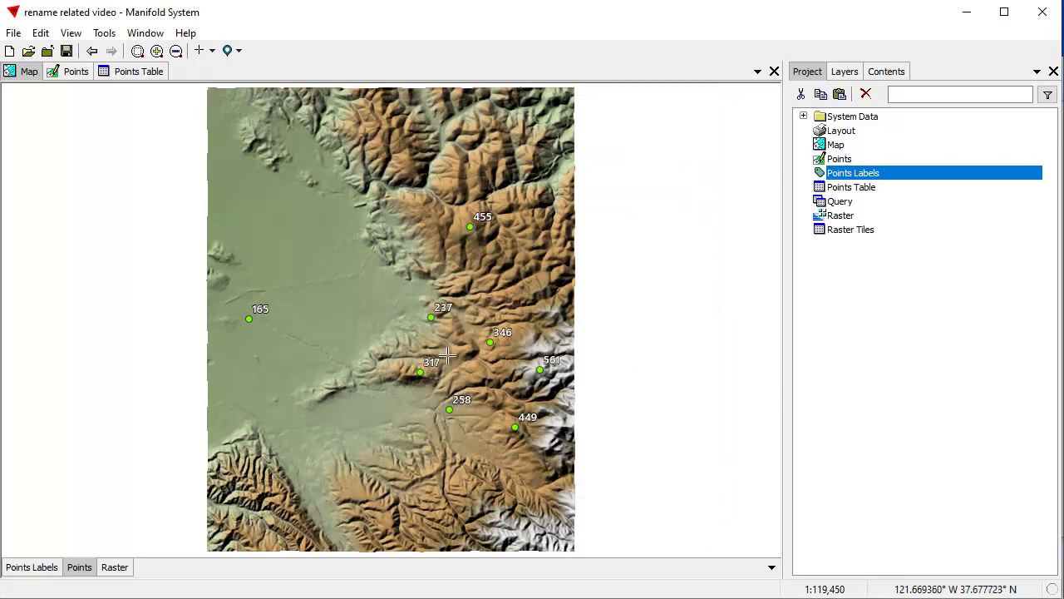
{"action": "right_click", "coordinate": [845, 158]}
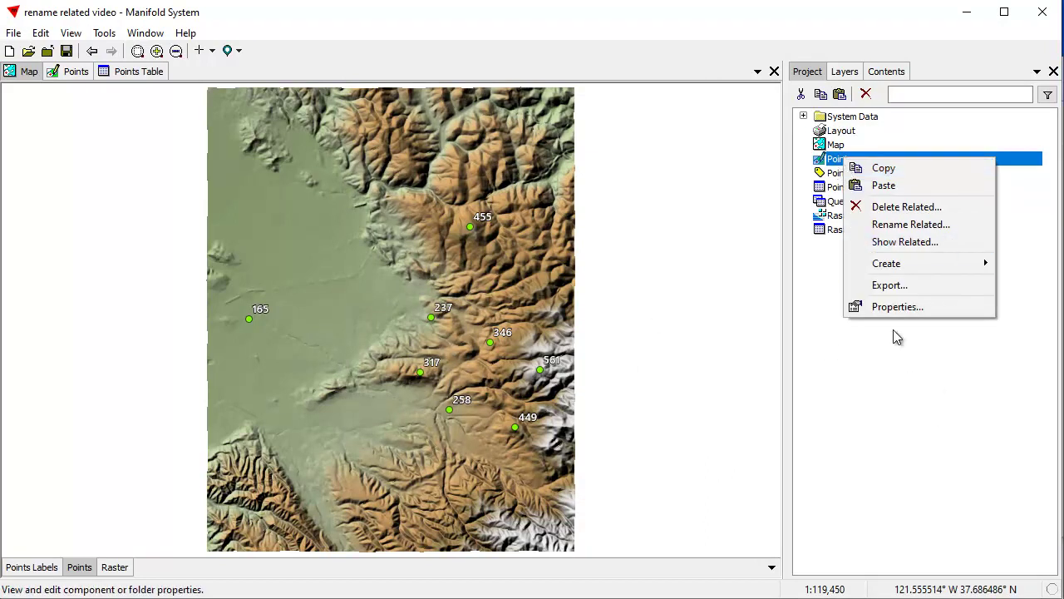
{"action": "mouse_move", "coordinate": [901, 264]}
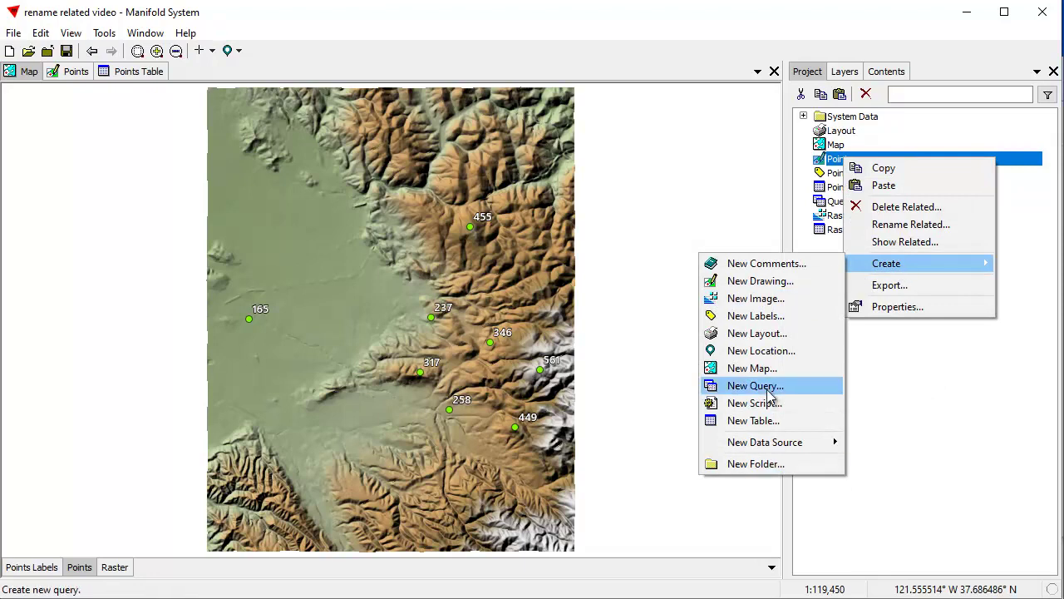
{"action": "left_click", "coordinate": [940, 397]}
{"action": "left_click", "coordinate": [940, 398]}
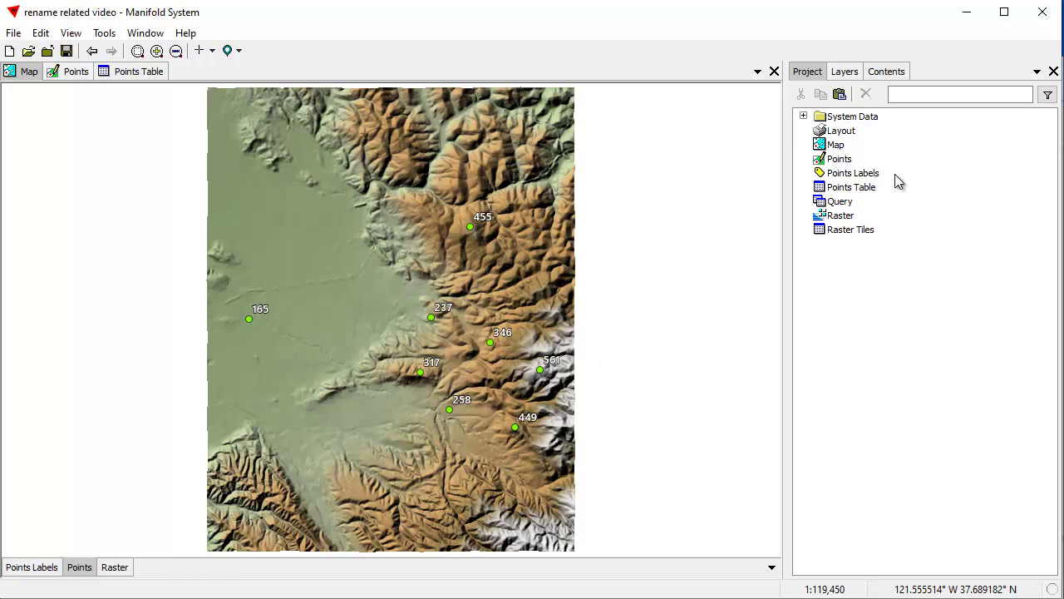
{"action": "left_click", "coordinate": [852, 188]}
{"action": "key", "text": "Up"}
{"action": "key", "text": "Up"}
{"action": "key", "text": "Down"}
{"action": "key", "text": "Down"}
{"action": "left_click", "coordinate": [859, 175]}
{"action": "left_click", "coordinate": [852, 158]}
{"action": "left_click", "coordinate": [856, 189]}
{"action": "left_click", "coordinate": [831, 190]}
{"action": "left_click", "coordinate": [886, 297]}
Step: Start Rename Related for the Points drawing and review the related table, drawing and labels
{"action": "left_click", "coordinate": [838, 161]}
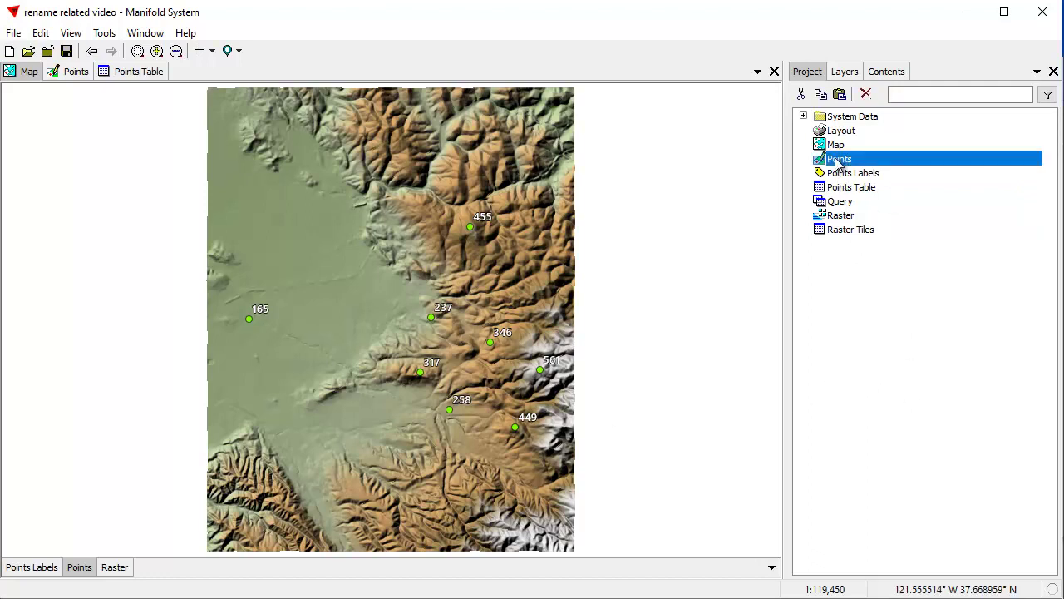
{"action": "right_click", "coordinate": [838, 163]}
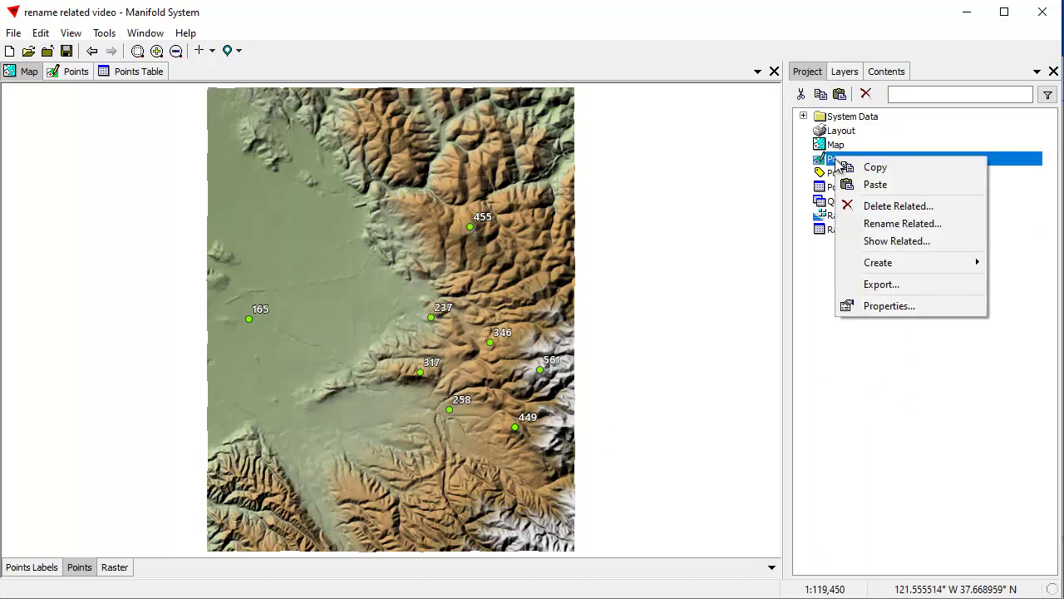
{"action": "left_click", "coordinate": [902, 223]}
{"action": "left_click_drag", "start_coordinate": [506, 198], "coordinate": [502, 174]}
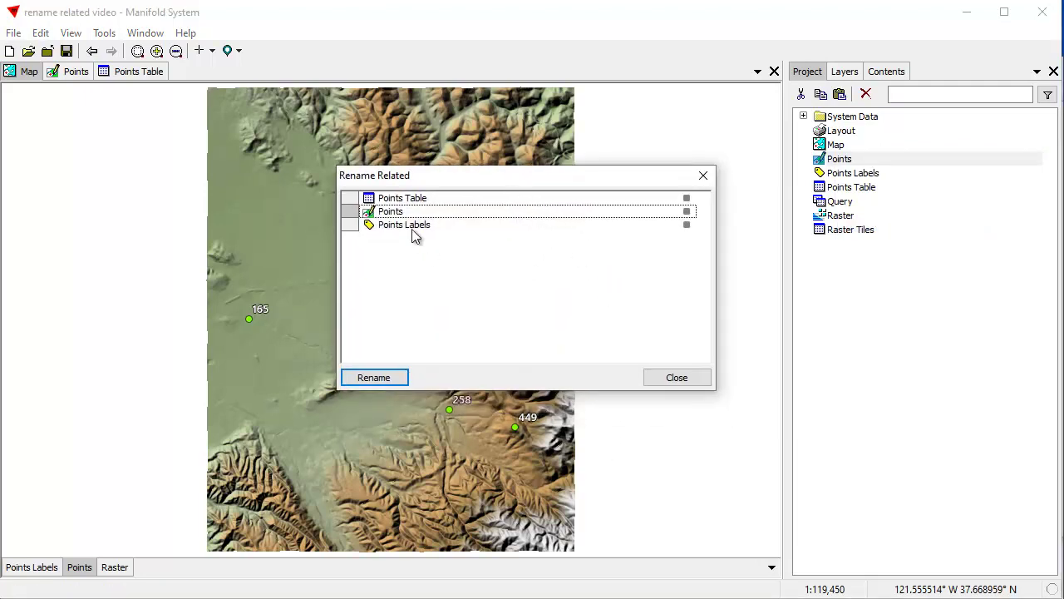
{"action": "left_click", "coordinate": [687, 225]}
{"action": "left_click", "coordinate": [687, 211]}
{"action": "left_click", "coordinate": [687, 198]}
{"action": "left_click", "coordinate": [687, 211]}
{"action": "left_click", "coordinate": [687, 225]}
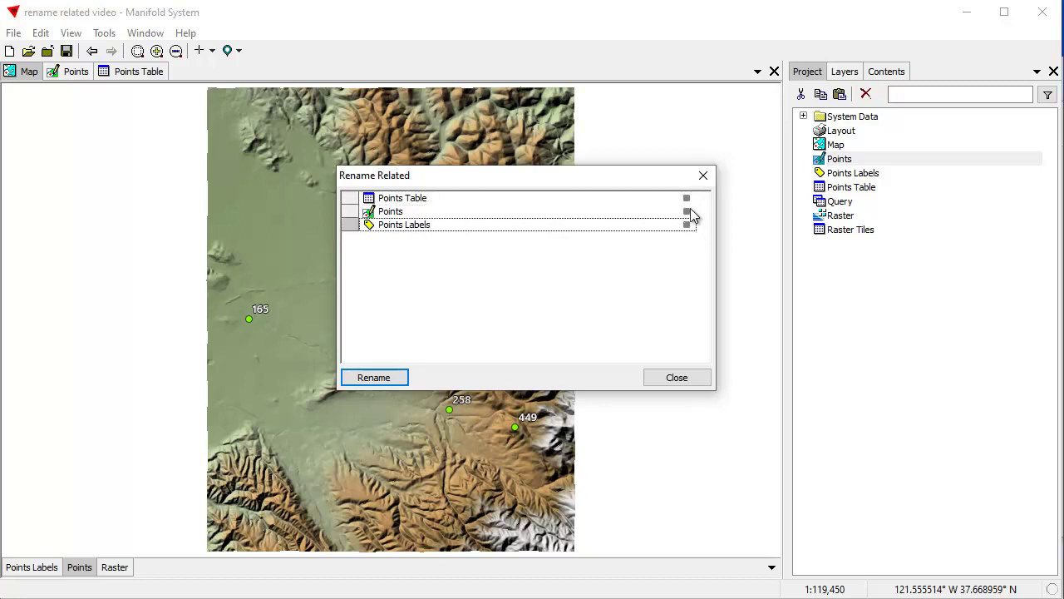
Step: Change the Points drawing's name to Sources in the Rename Related list
{"action": "left_click", "coordinate": [407, 214]}
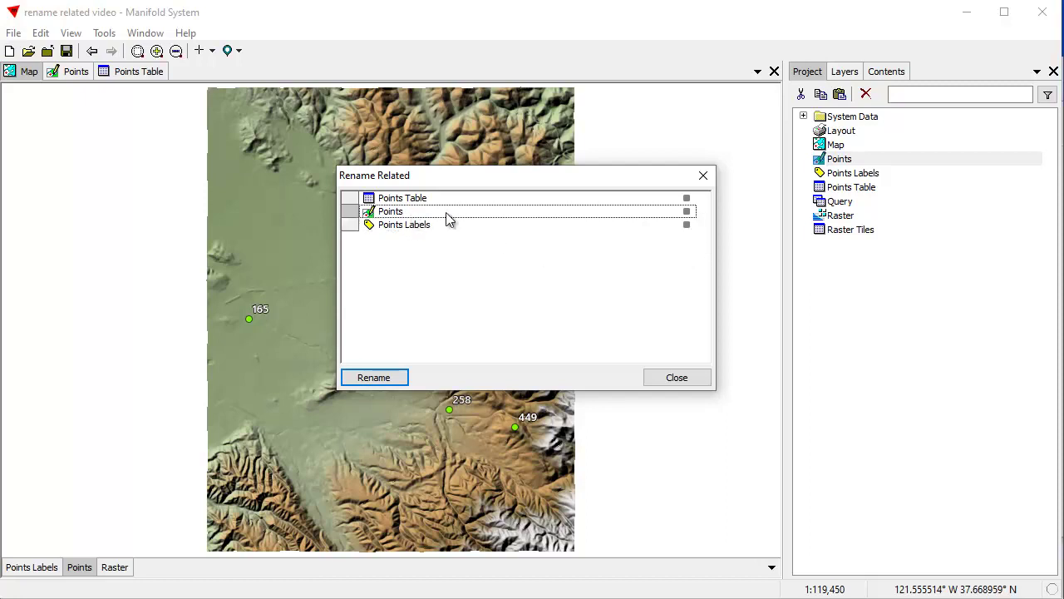
{"action": "left_click", "coordinate": [419, 215]}
{"action": "left_click_drag", "start_coordinate": [421, 216], "coordinate": [367, 215]}
{"action": "type", "text": "Sources"}
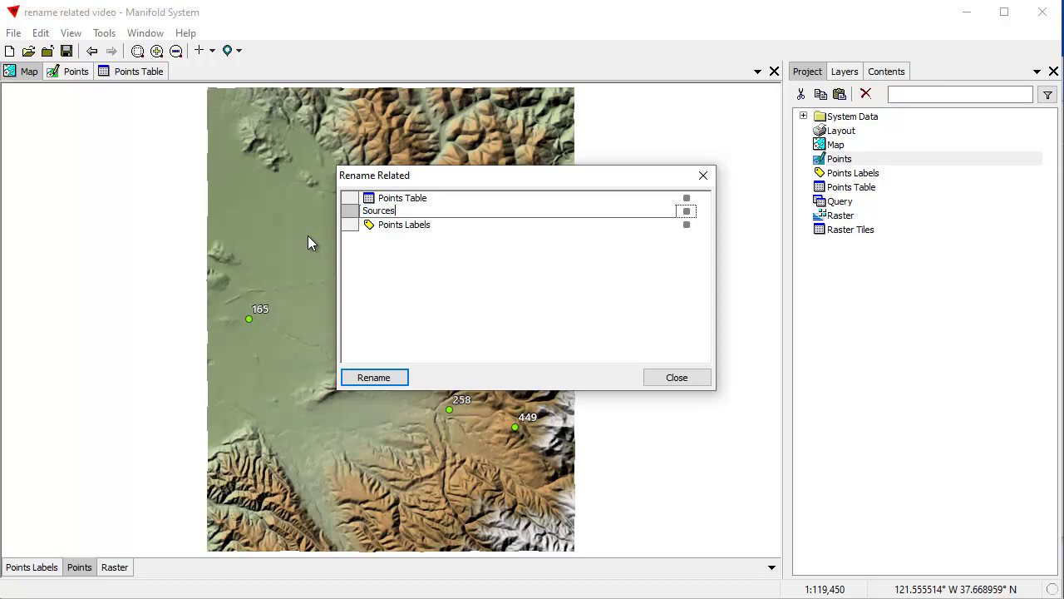
{"action": "key", "text": "Return"}
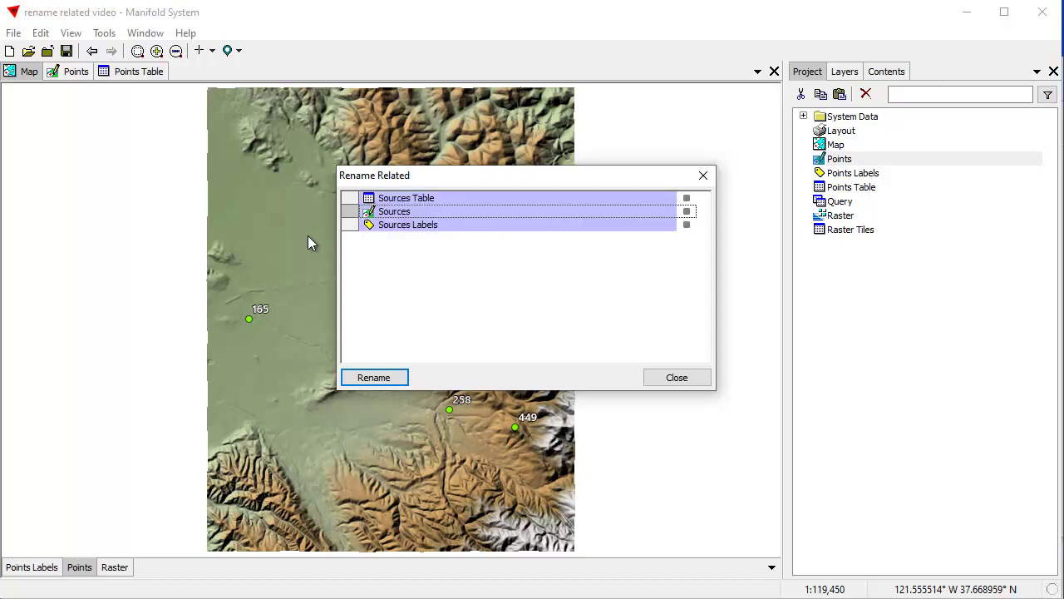
Step: Apply the related rename to the Sources drawing, its table and its labels
{"action": "left_click_drag", "start_coordinate": [434, 179], "coordinate": [456, 189]}
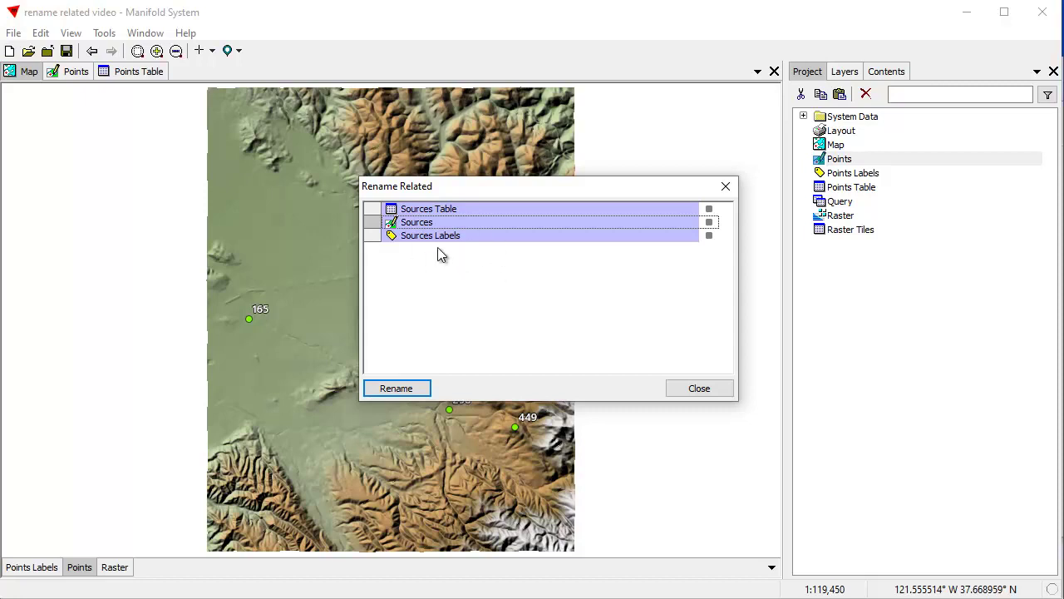
{"action": "left_click_drag", "start_coordinate": [546, 193], "coordinate": [561, 218]}
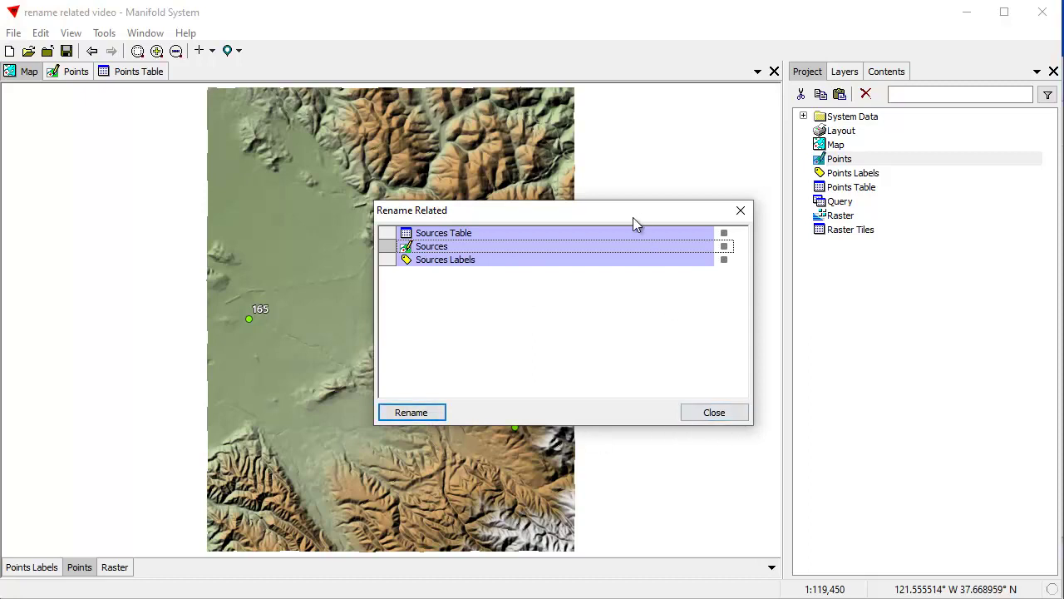
{"action": "left_click", "coordinate": [412, 412]}
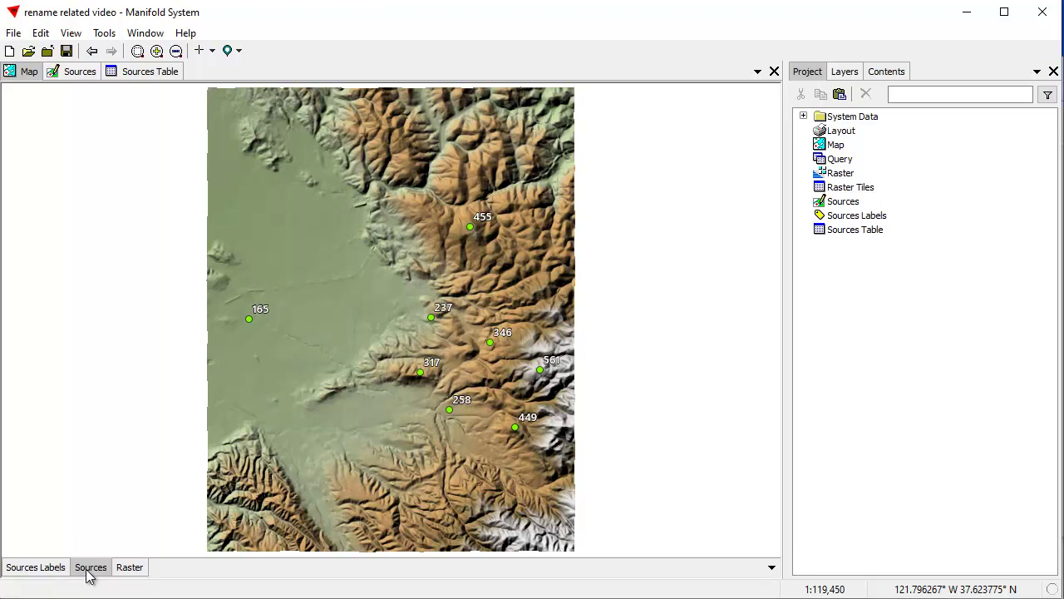
Step: Examine the Item entries in the properties of the Map component, and close the dialog without changes
{"action": "left_click", "coordinate": [841, 147]}
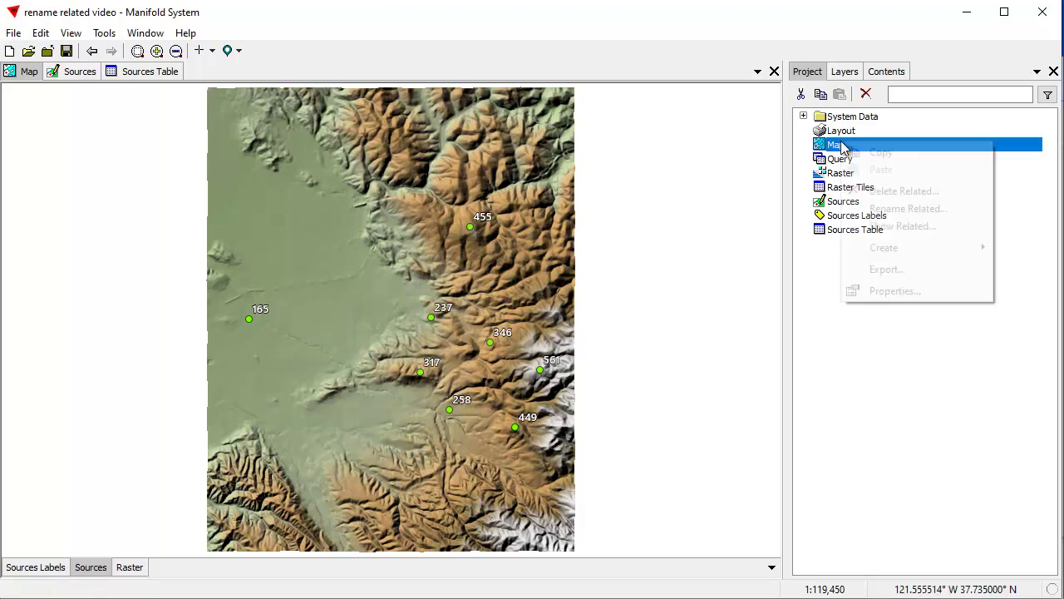
{"action": "right_click", "coordinate": [842, 146]}
{"action": "left_click", "coordinate": [908, 291]}
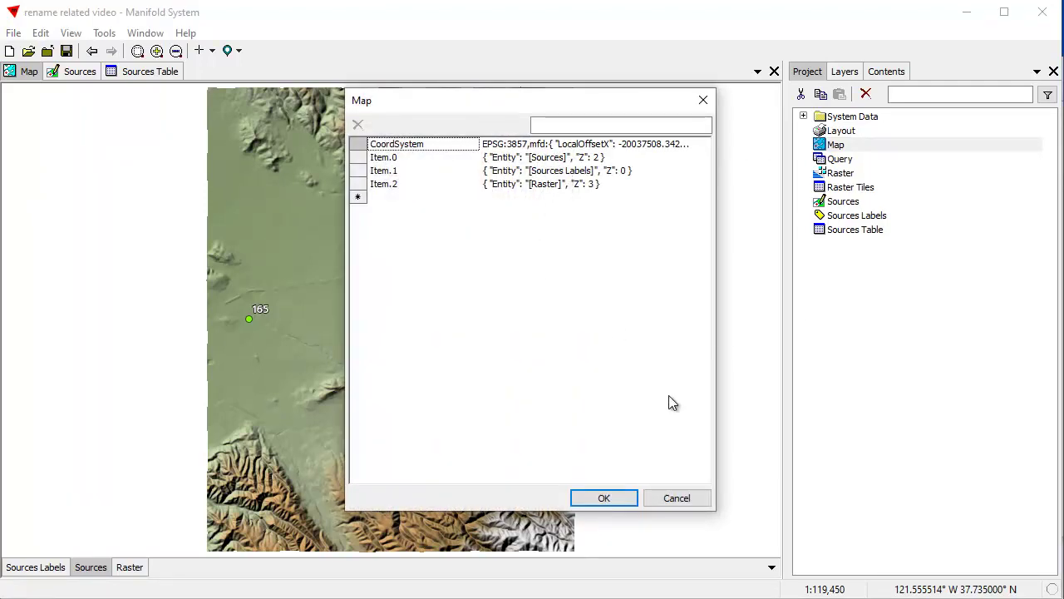
{"action": "left_click", "coordinate": [672, 498]}
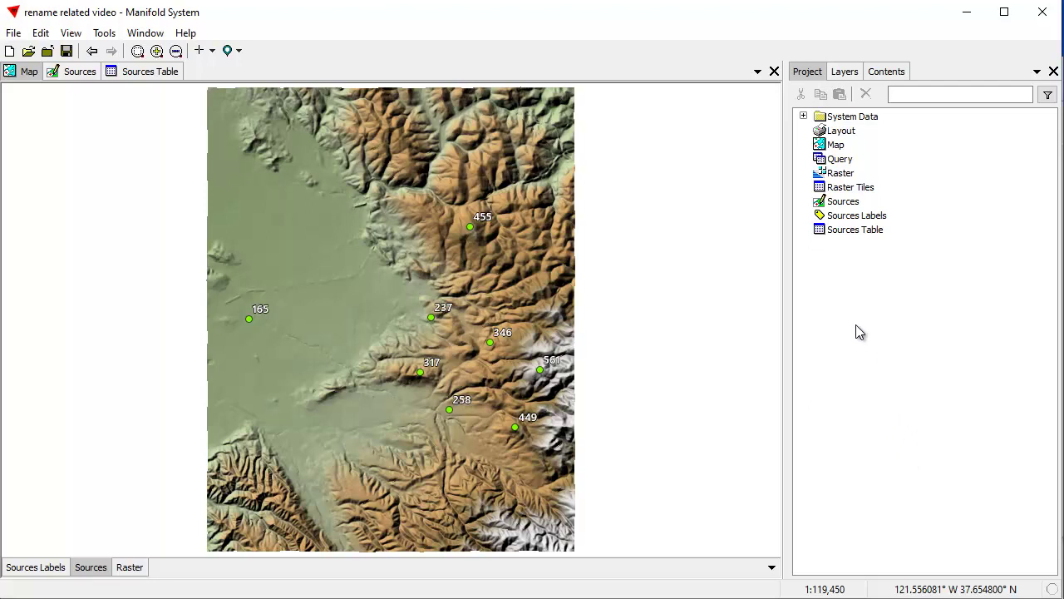
Step: View the Layout component, and close the open Layout, Sources Table and Sources windows so only the Map stays open
{"action": "double_click", "coordinate": [846, 135]}
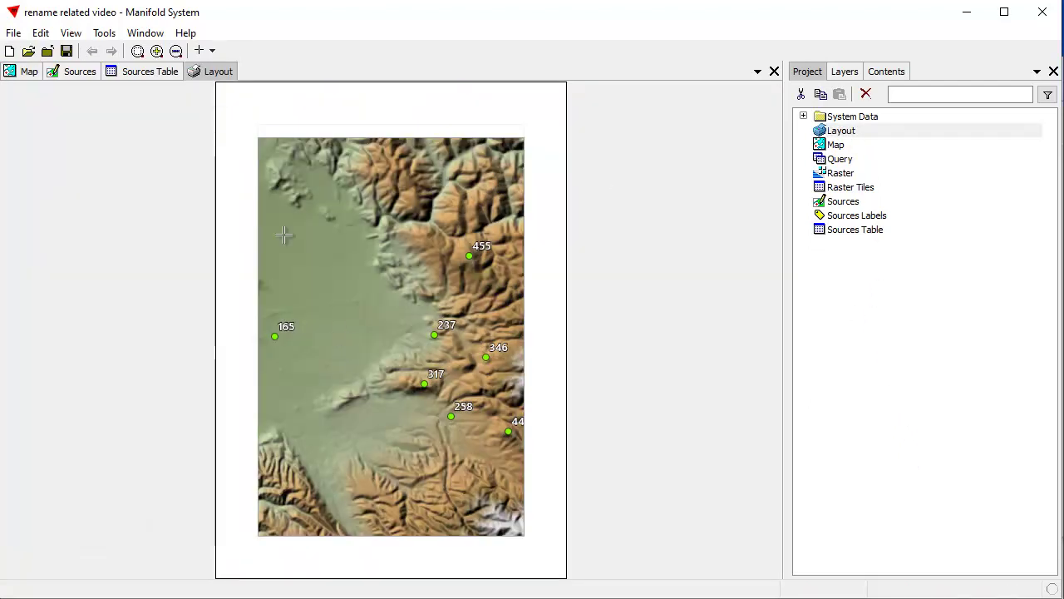
{"action": "left_click", "coordinate": [774, 71]}
{"action": "left_click", "coordinate": [774, 72]}
{"action": "left_click", "coordinate": [774, 72]}
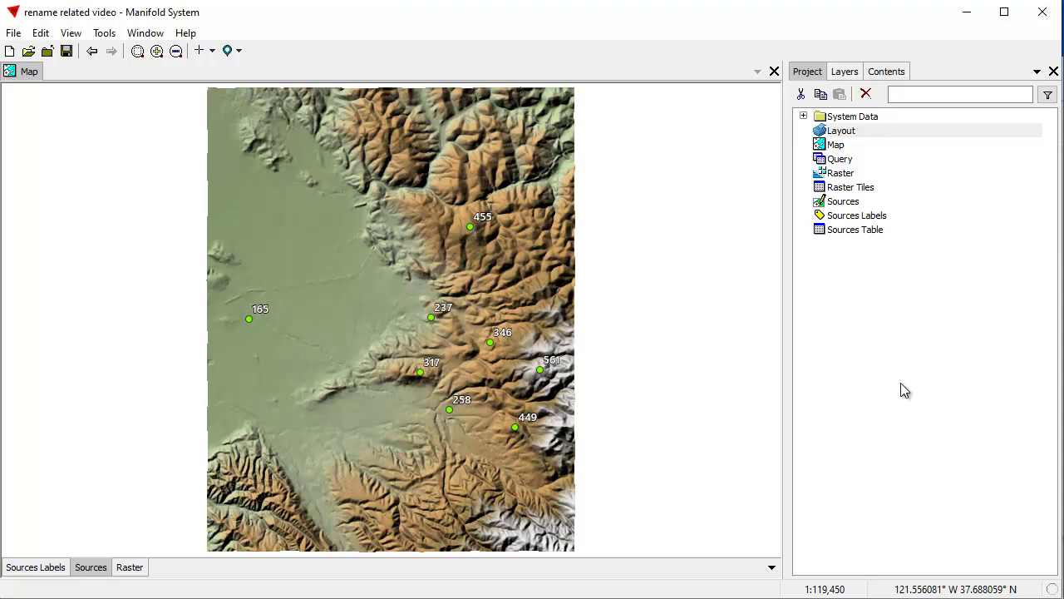
{"action": "left_click", "coordinate": [889, 358]}
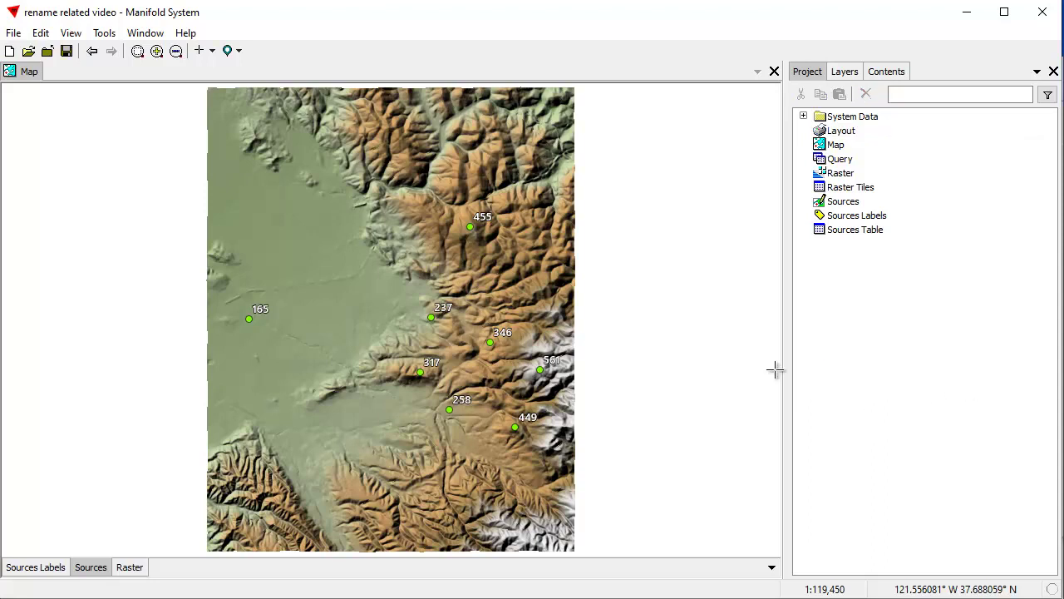
Step: Show the components related to Sources Table, and reposition the Show Related dialog over the map
{"action": "right_click", "coordinate": [848, 235]}
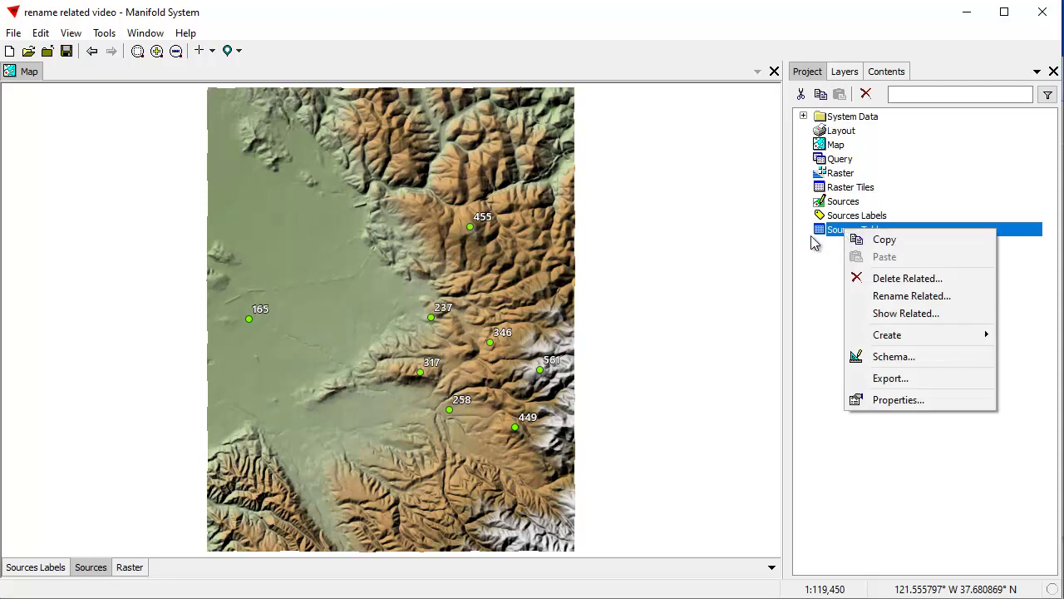
{"action": "left_click", "coordinate": [915, 311]}
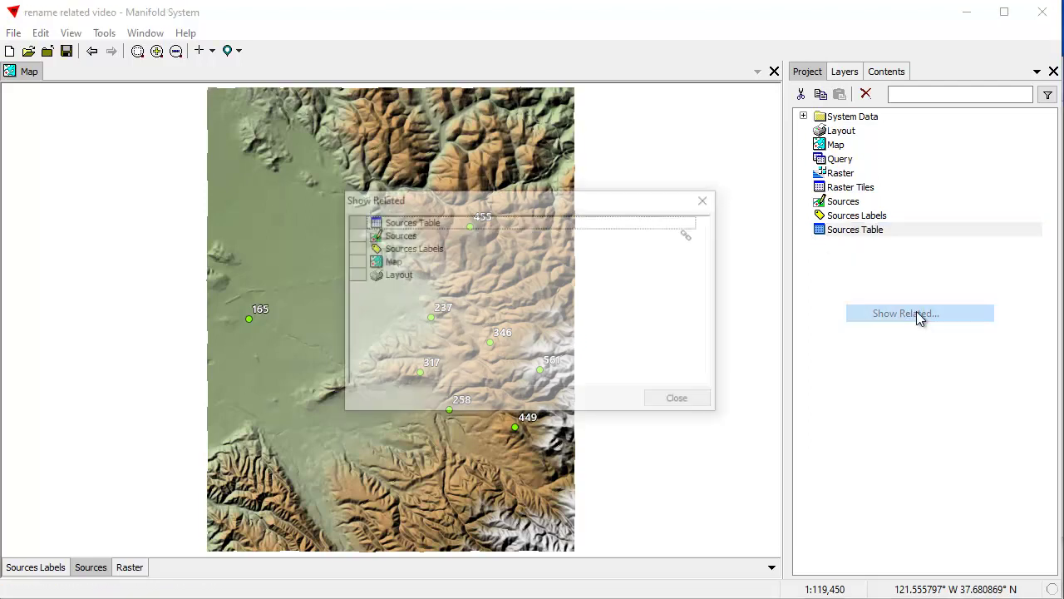
{"action": "left_click_drag", "start_coordinate": [599, 200], "coordinate": [629, 193]}
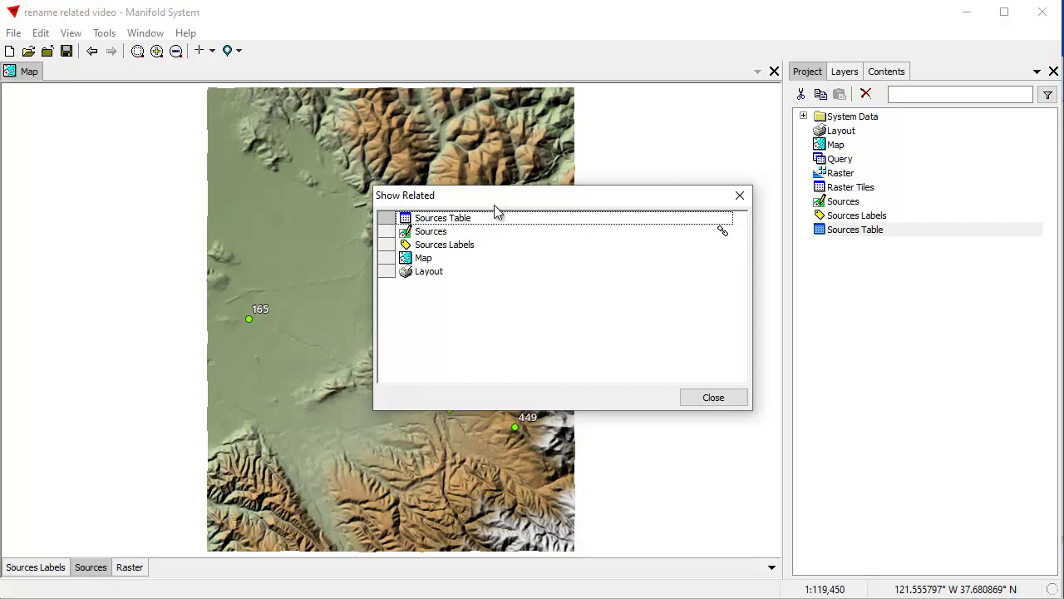
{"action": "left_click_drag", "start_coordinate": [493, 198], "coordinate": [512, 206]}
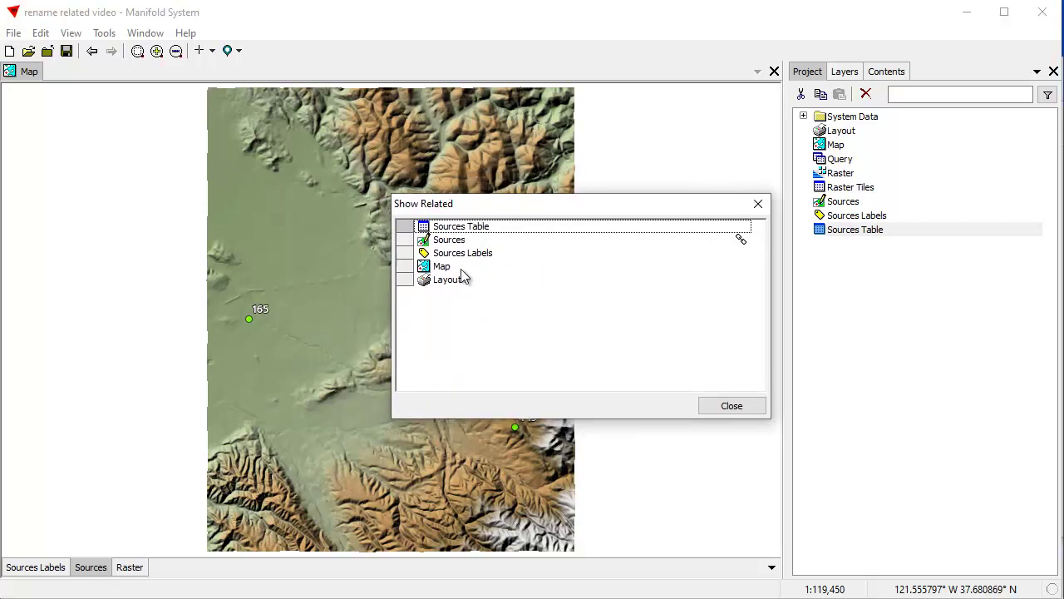
Step: Inspect the links of Sources, Map, Sources Labels, Sources Table and Layout in the related components list, and close it
{"action": "left_click", "coordinate": [463, 240]}
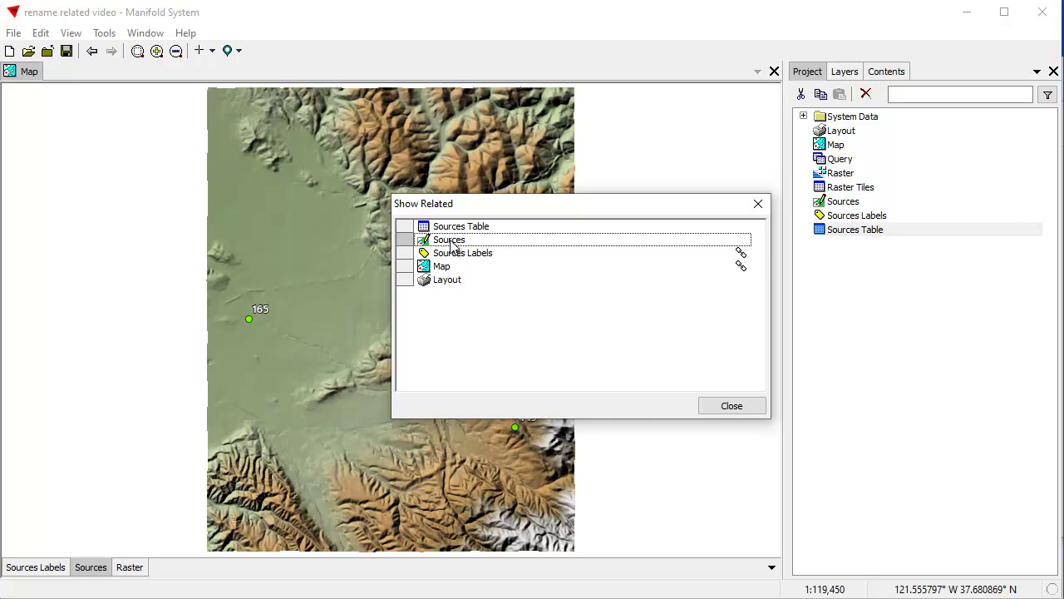
{"action": "left_click", "coordinate": [450, 267]}
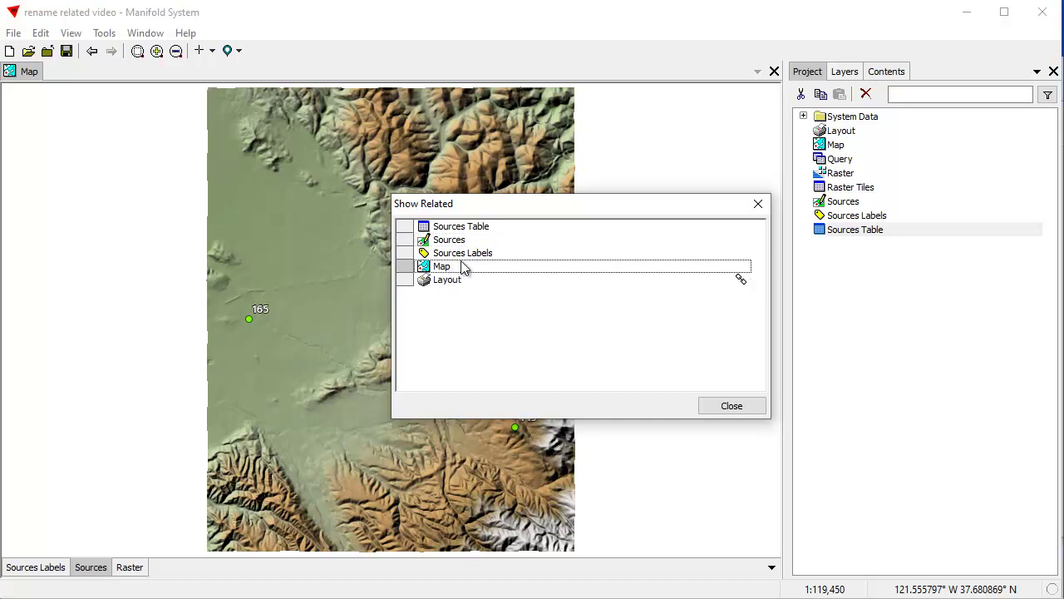
{"action": "left_click", "coordinate": [484, 256]}
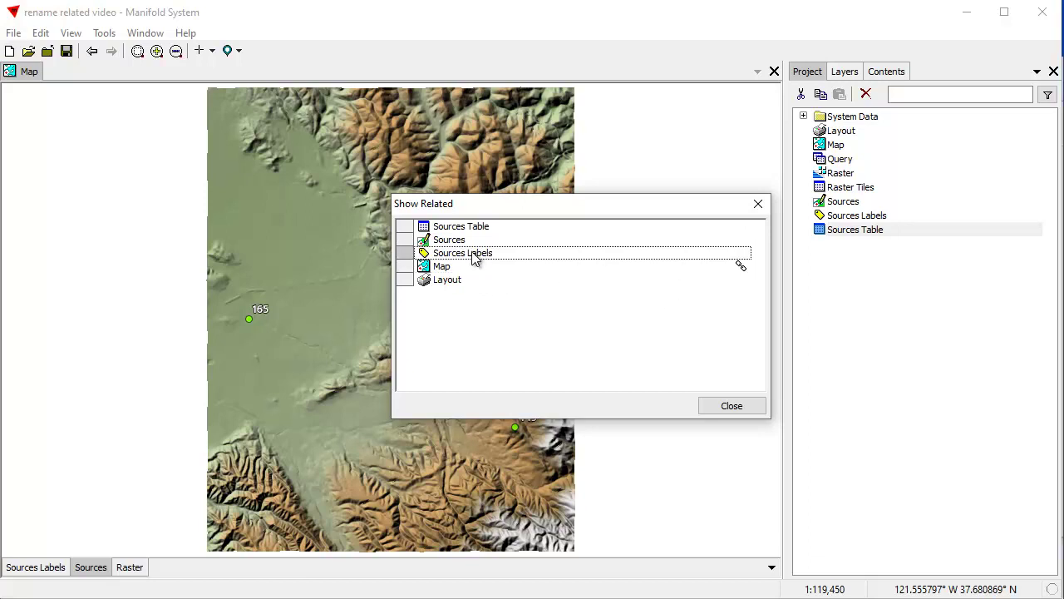
{"action": "left_click", "coordinate": [472, 227]}
{"action": "left_click", "coordinate": [455, 253]}
{"action": "left_click", "coordinate": [451, 280]}
{"action": "left_click", "coordinate": [459, 255]}
{"action": "left_click", "coordinate": [457, 240]}
{"action": "left_click", "coordinate": [456, 227]}
{"action": "left_click", "coordinate": [457, 240]}
{"action": "left_click", "coordinate": [457, 253]}
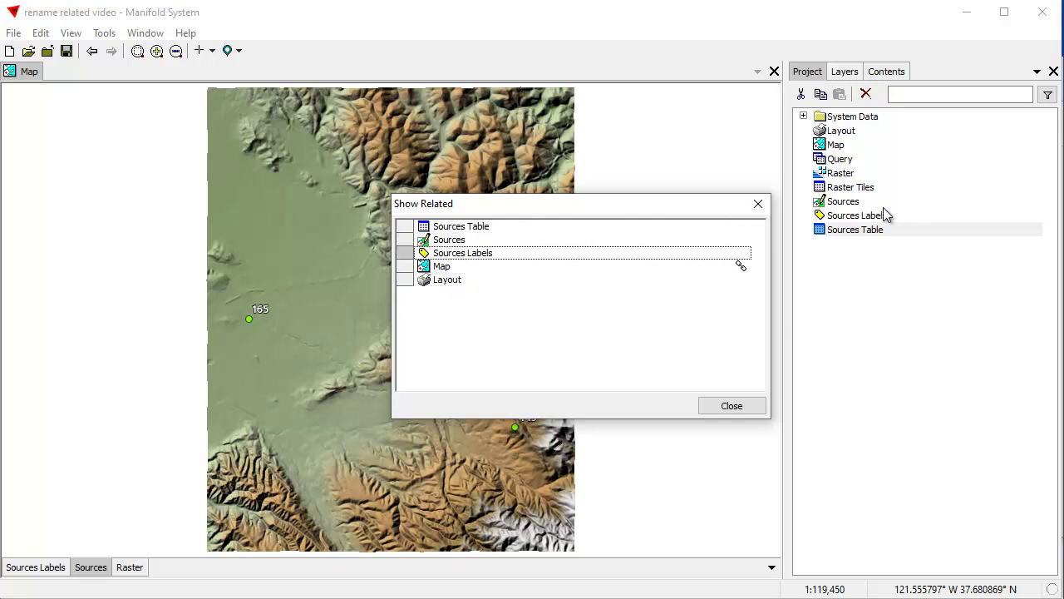
{"action": "left_click", "coordinate": [729, 411]}
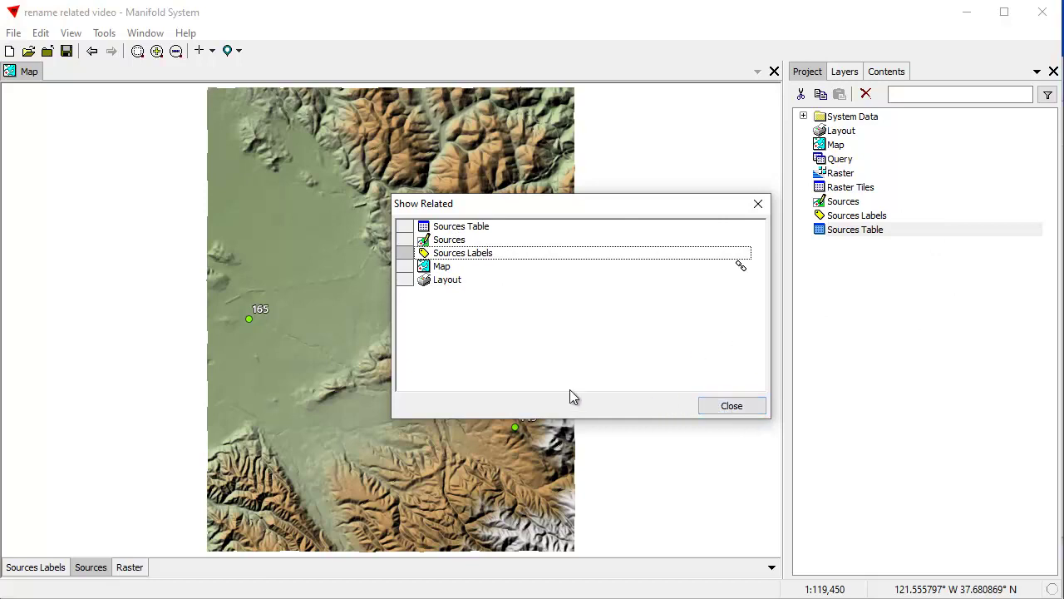
{"action": "left_click", "coordinate": [726, 408]}
{"action": "left_click", "coordinate": [921, 356]}
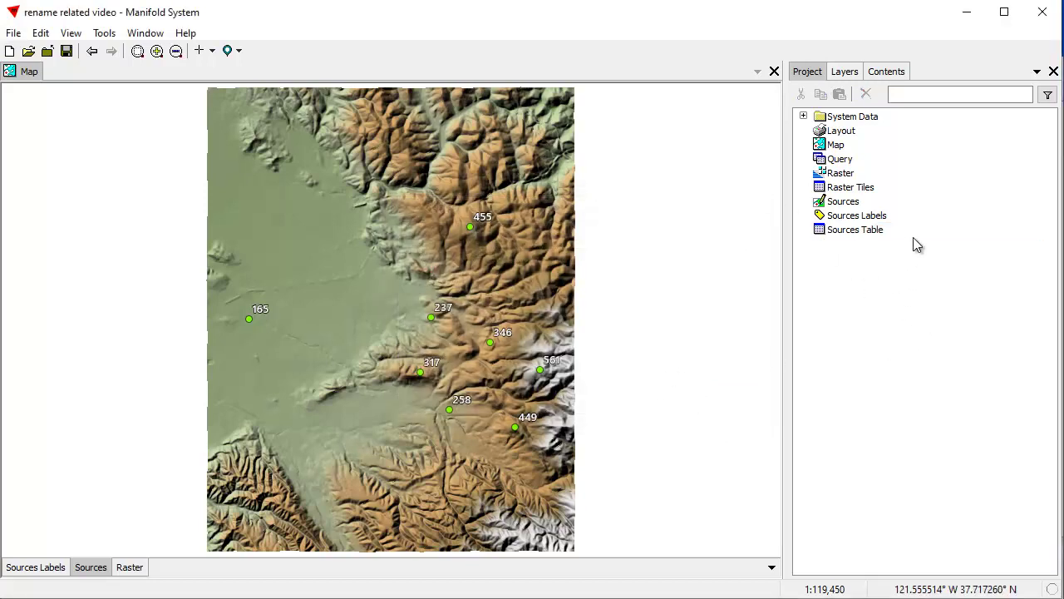
Step: Duplicate Sources, Sources Labels and Sources Table within the project by copying and pasting all three together
{"action": "left_click_drag", "start_coordinate": [845, 206], "coordinate": [860, 229]}
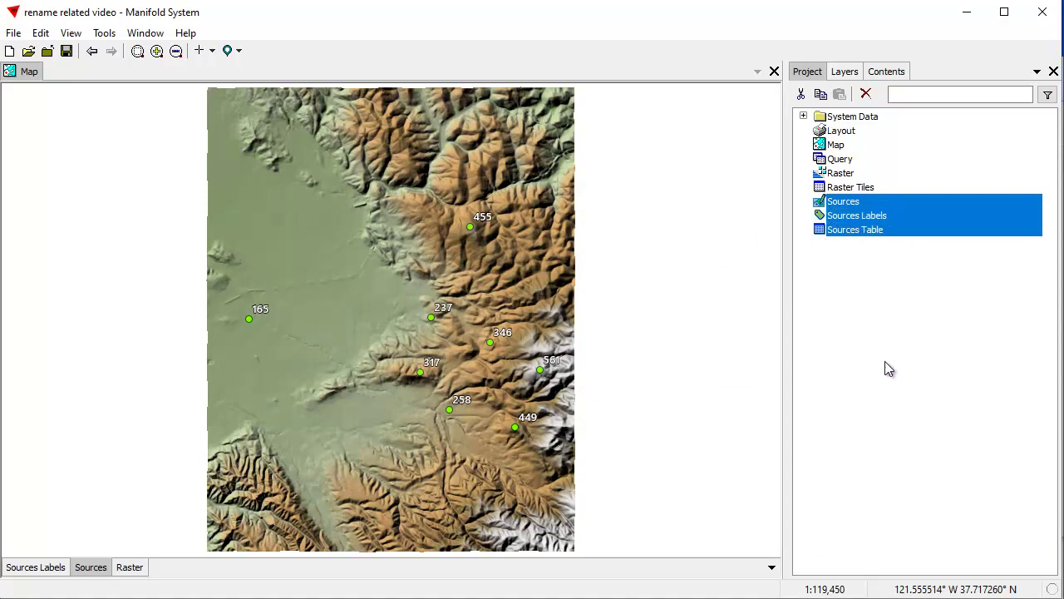
{"action": "key", "text": "ctrl+c"}
{"action": "left_click", "coordinate": [876, 311]}
{"action": "left_click", "coordinate": [839, 94]}
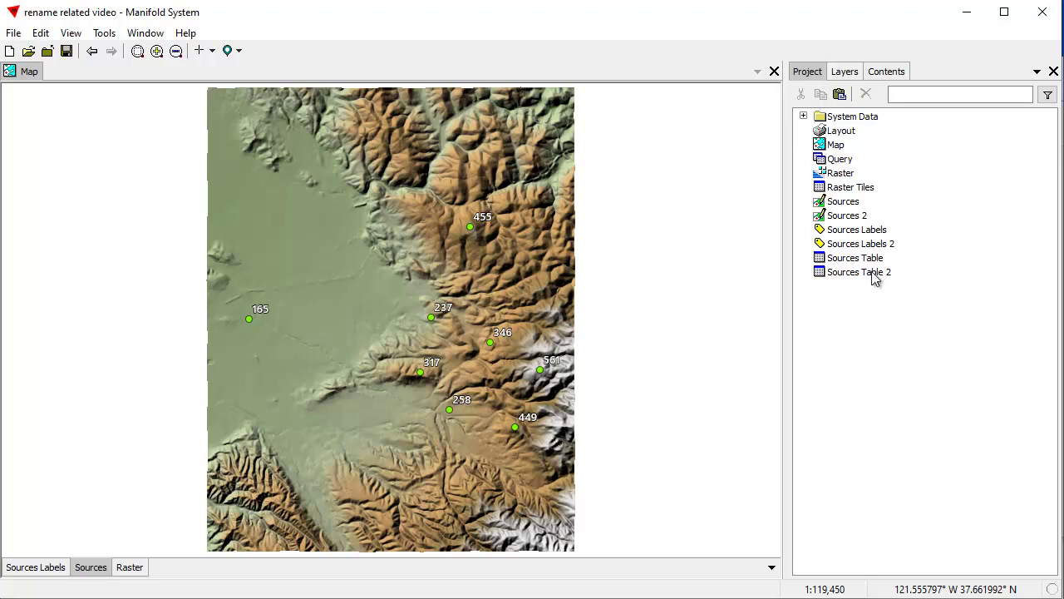
Step: Examine the Table entry in the properties of the Sources 2 drawing, and close the dialog without changes
{"action": "left_click", "coordinate": [857, 216]}
{"action": "right_click", "coordinate": [857, 216]}
{"action": "left_click", "coordinate": [889, 366]}
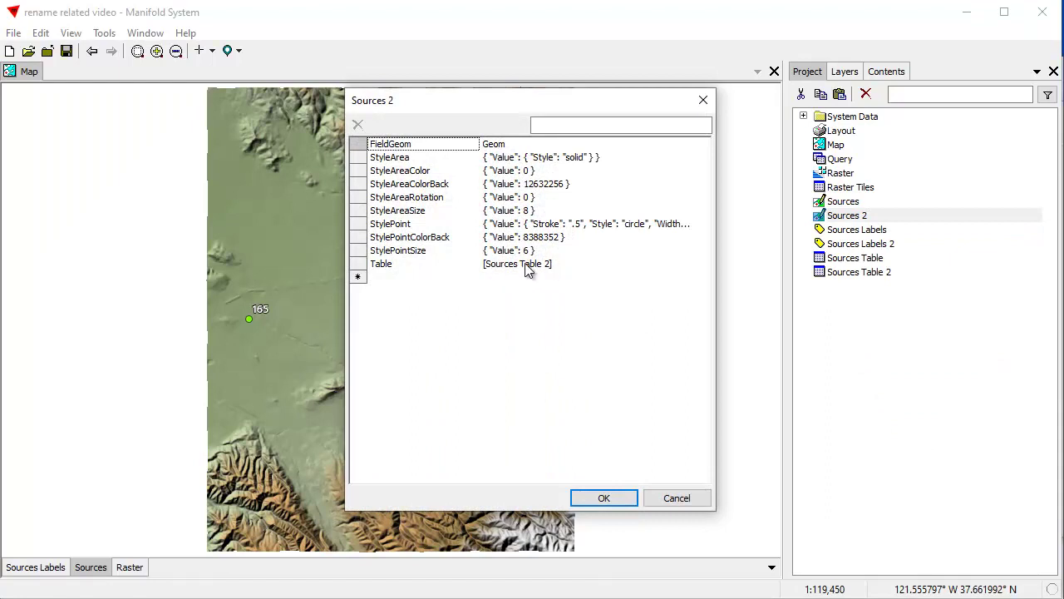
{"action": "left_click", "coordinate": [673, 494]}
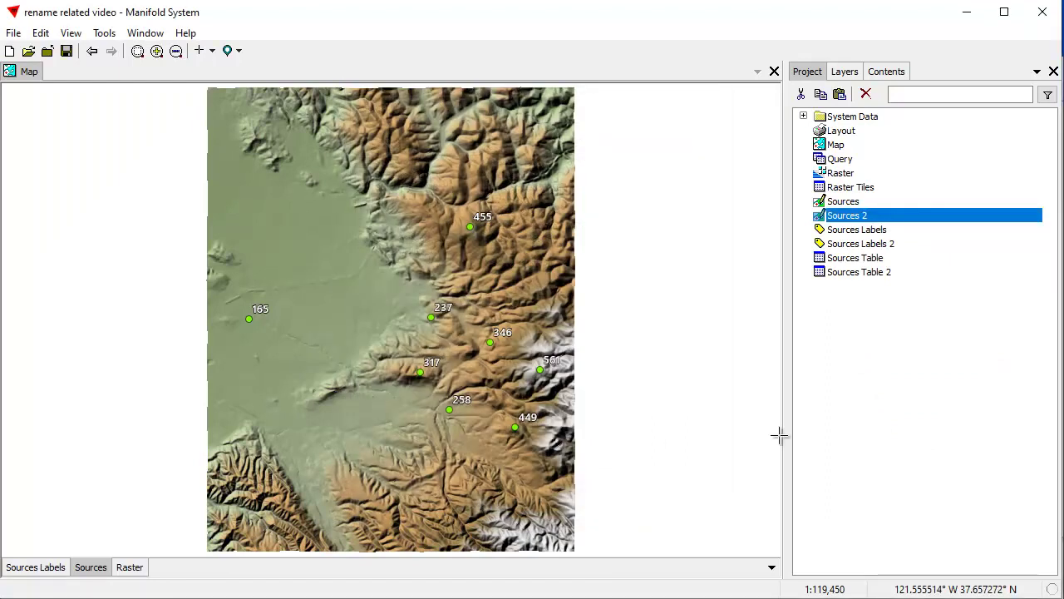
{"action": "left_click", "coordinate": [896, 396]}
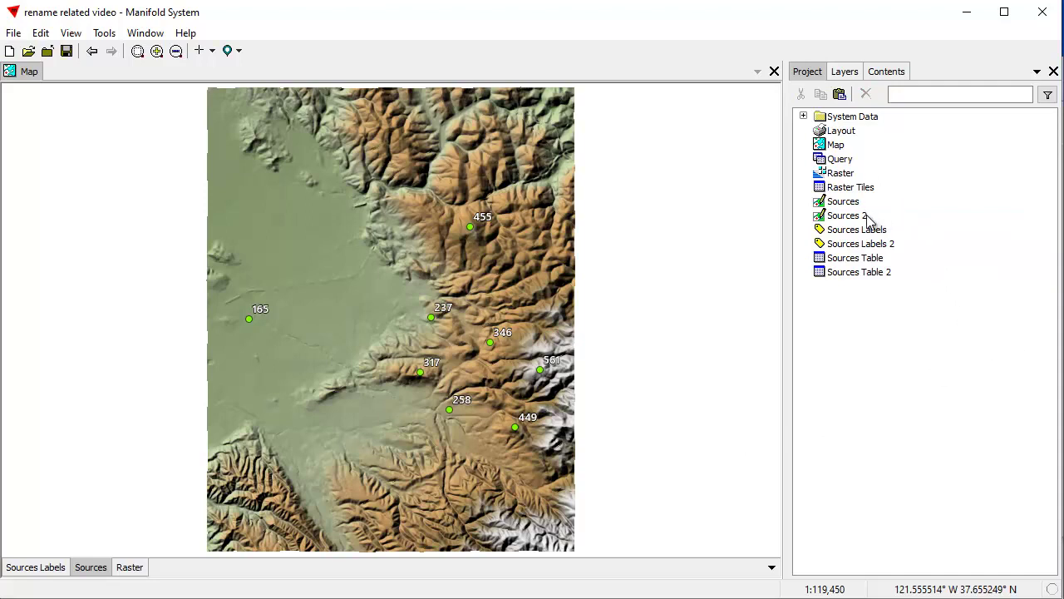
Step: Use Rename Related on the Sources 2 drawing to rename it New Sources together with its table and labels
{"action": "left_click", "coordinate": [848, 216]}
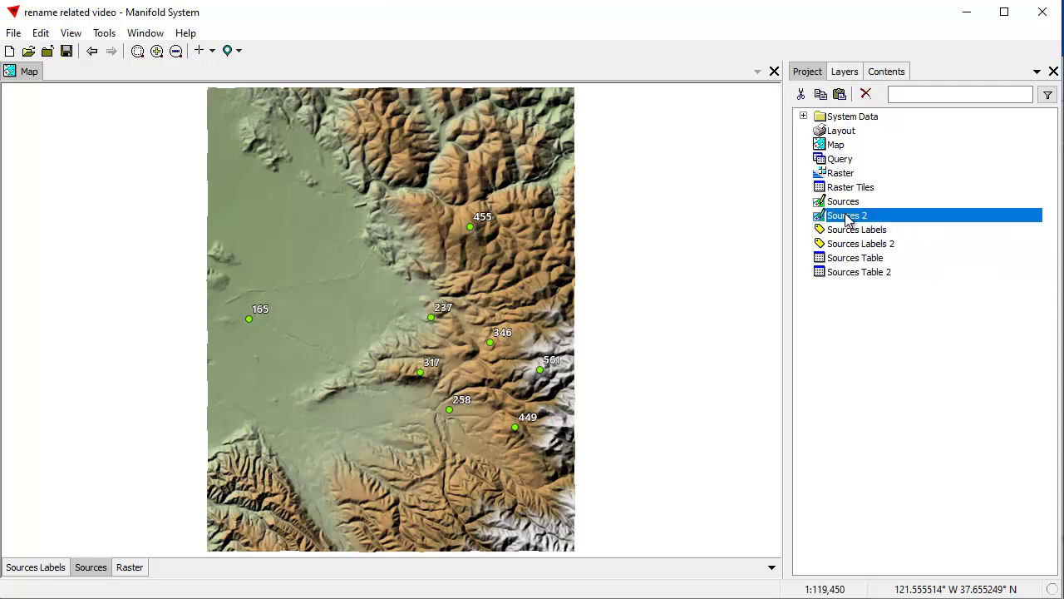
{"action": "right_click", "coordinate": [848, 217]}
{"action": "left_click", "coordinate": [912, 281]}
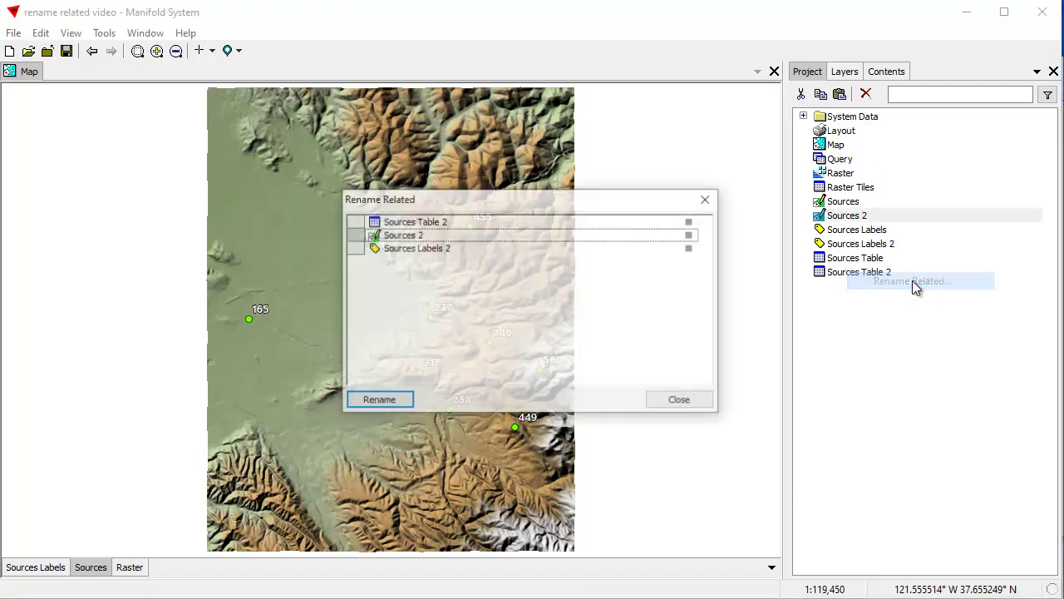
{"action": "left_click", "coordinate": [422, 241]}
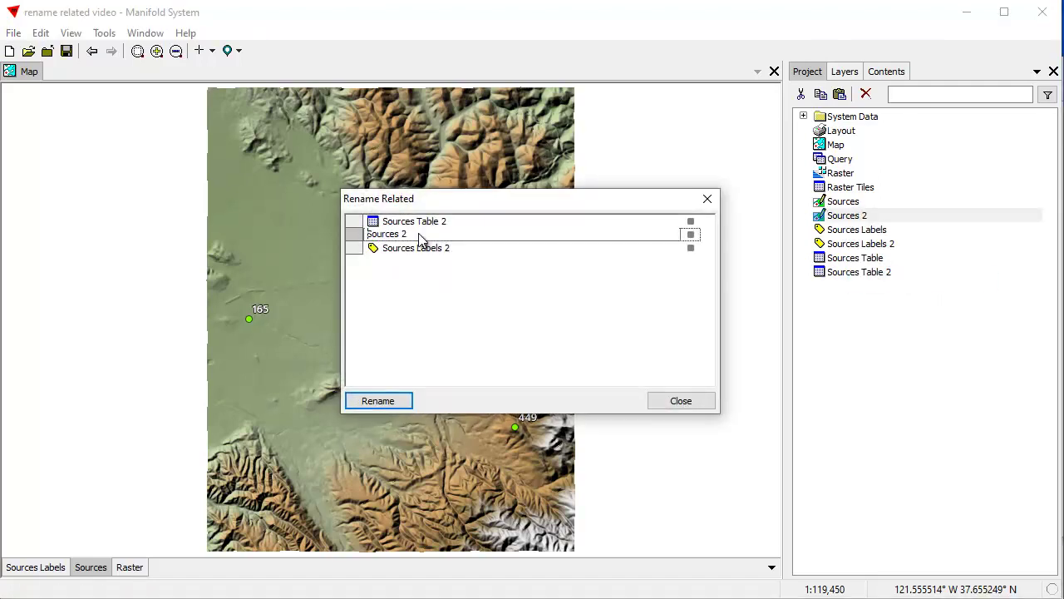
{"action": "type", "text": "New Sources"}
{"action": "key", "text": "Return"}
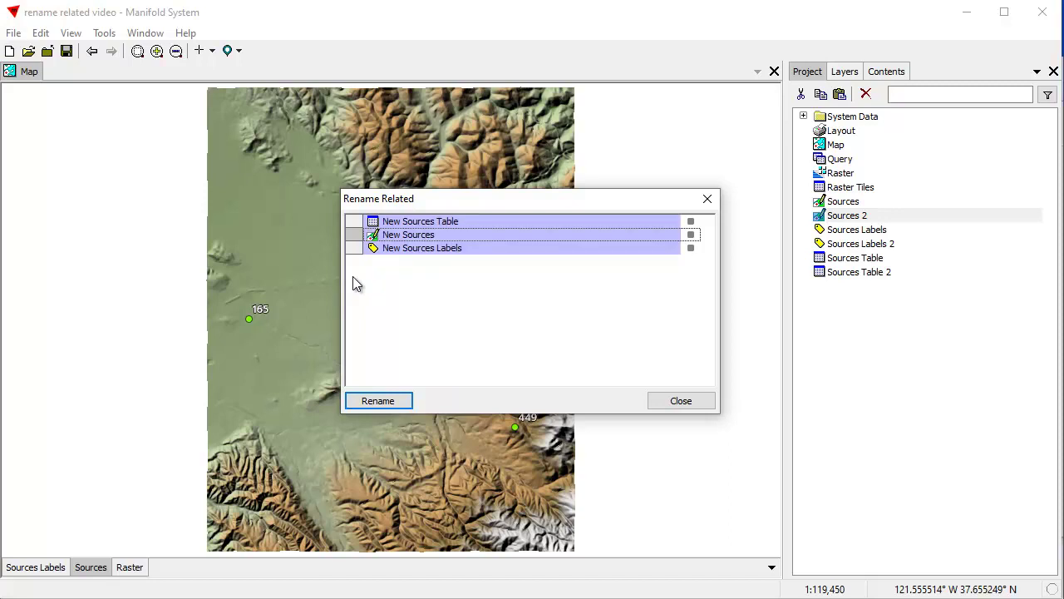
{"action": "left_click", "coordinate": [390, 402]}
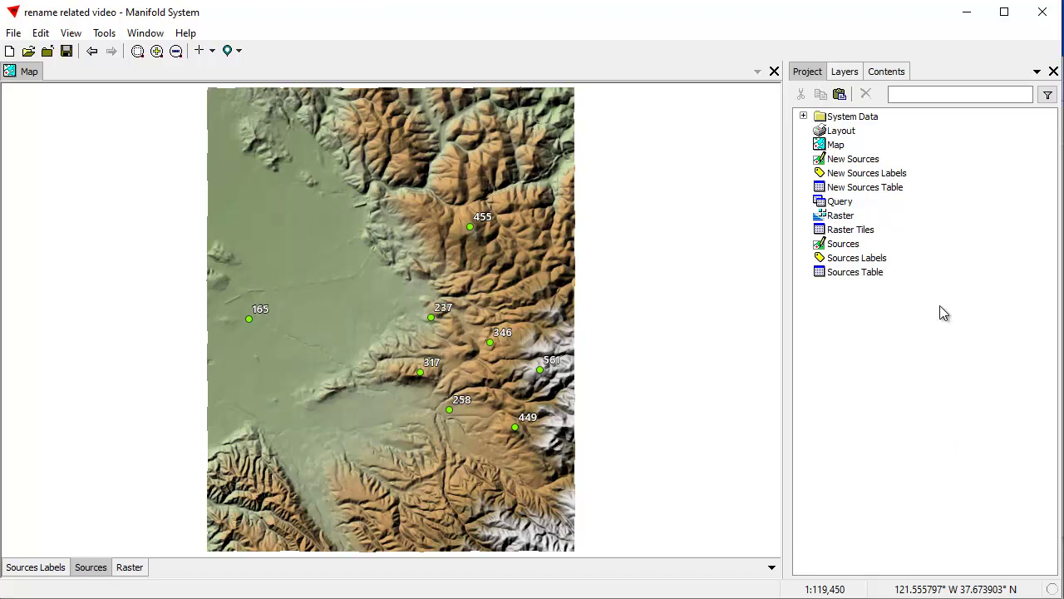
Step: Start Rename Related for the New Sources drawing and exclude New Sources Table from the renaming
{"action": "left_click", "coordinate": [865, 160]}
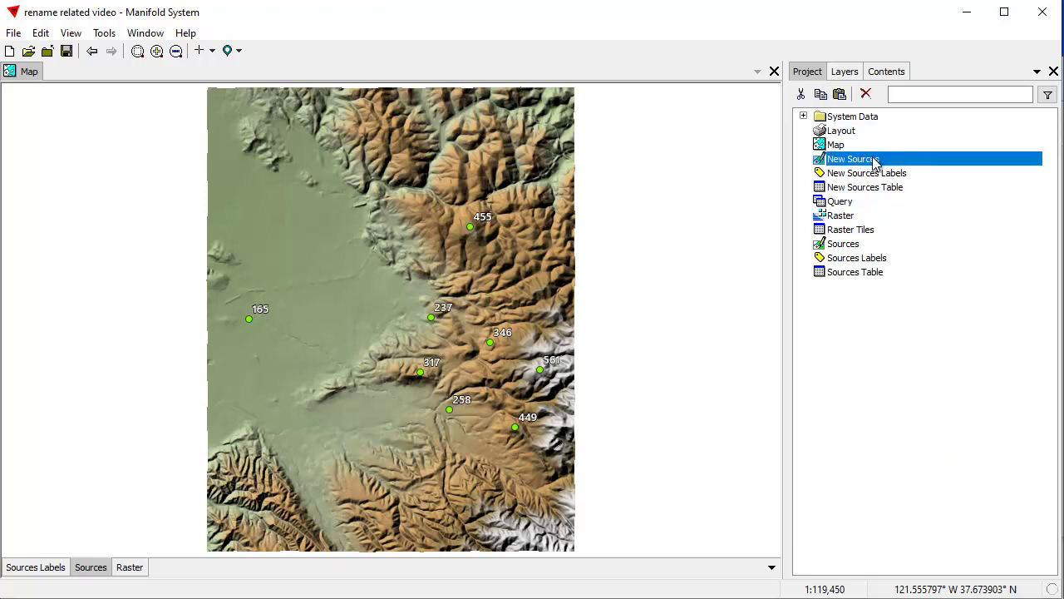
{"action": "right_click", "coordinate": [864, 166]}
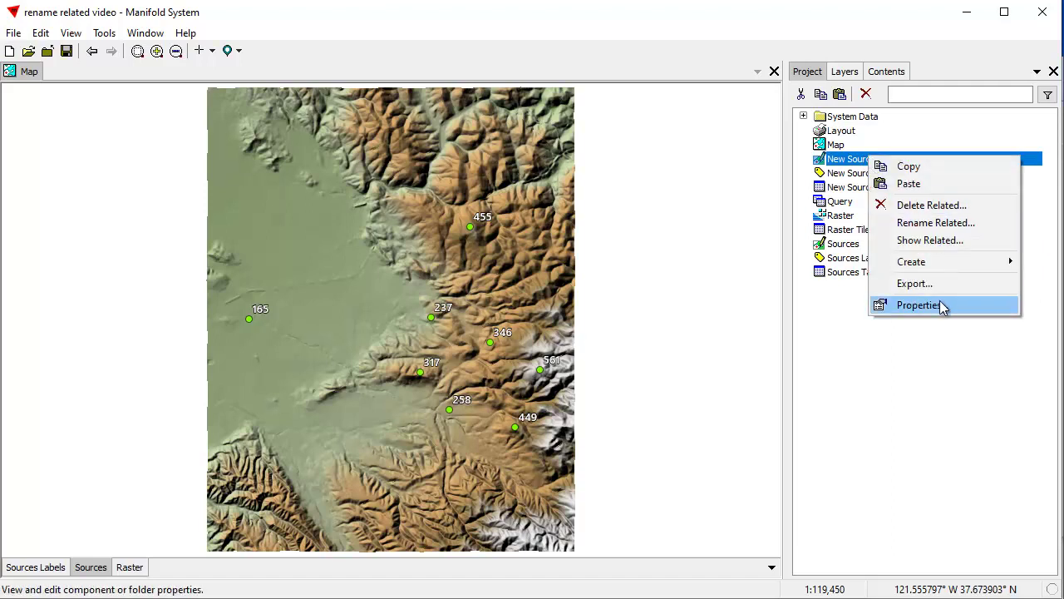
{"action": "left_click", "coordinate": [936, 223]}
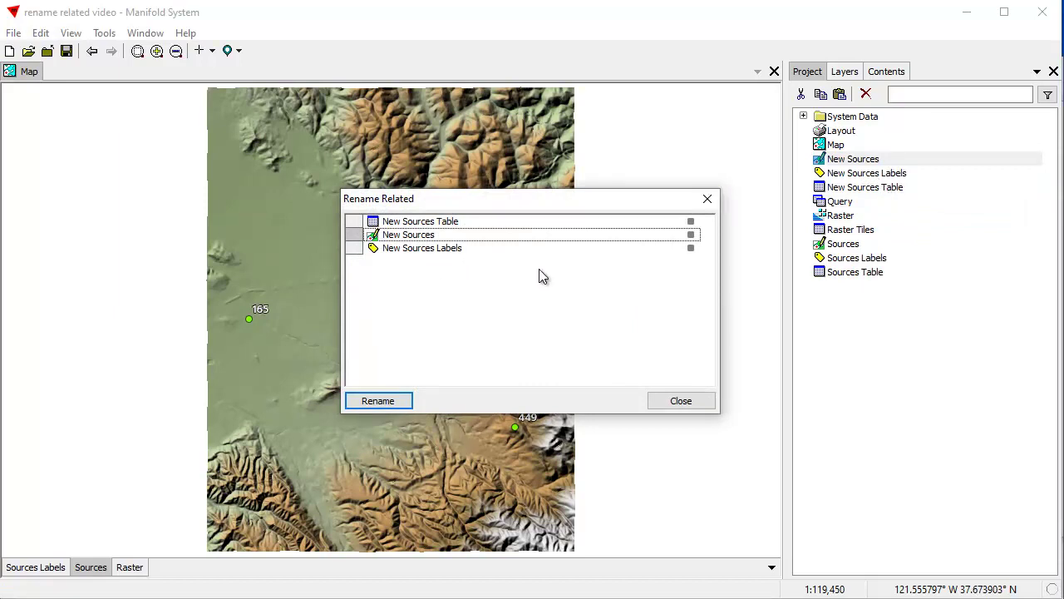
{"action": "left_click", "coordinate": [692, 221]}
Step: Change the drawing's name to Newer Sources in the Rename Related list, and close the dialog without applying the rename
{"action": "left_click", "coordinate": [421, 237]}
{"action": "left_click", "coordinate": [418, 237]}
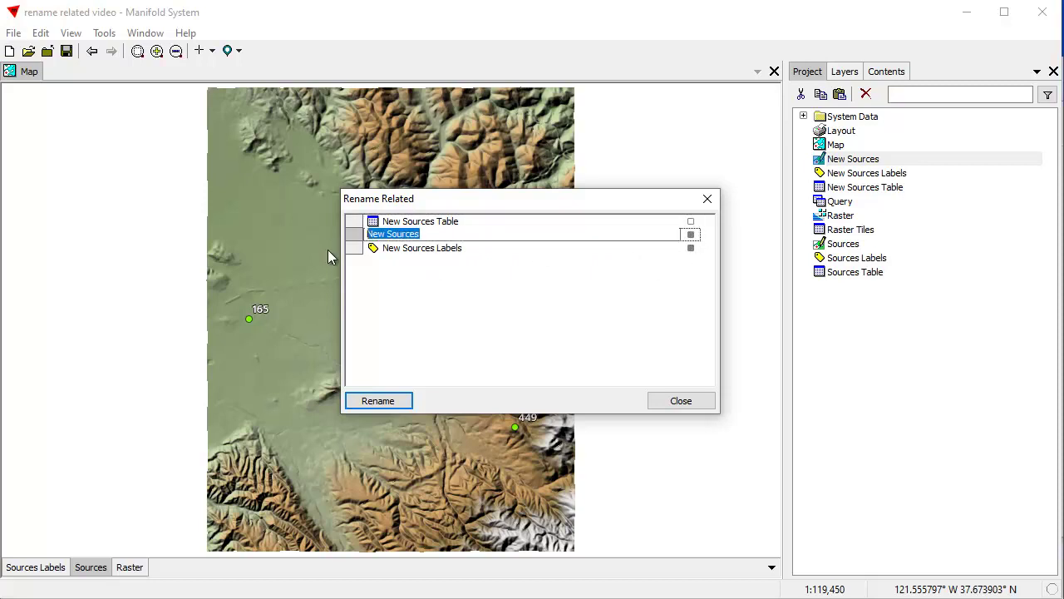
{"action": "key", "text": "BackSpace"}
{"action": "type", "text": "Sou"}
{"action": "key", "text": "BackSpace"}
{"action": "key", "text": "BackSpace"}
{"action": "key", "text": "BackSpace"}
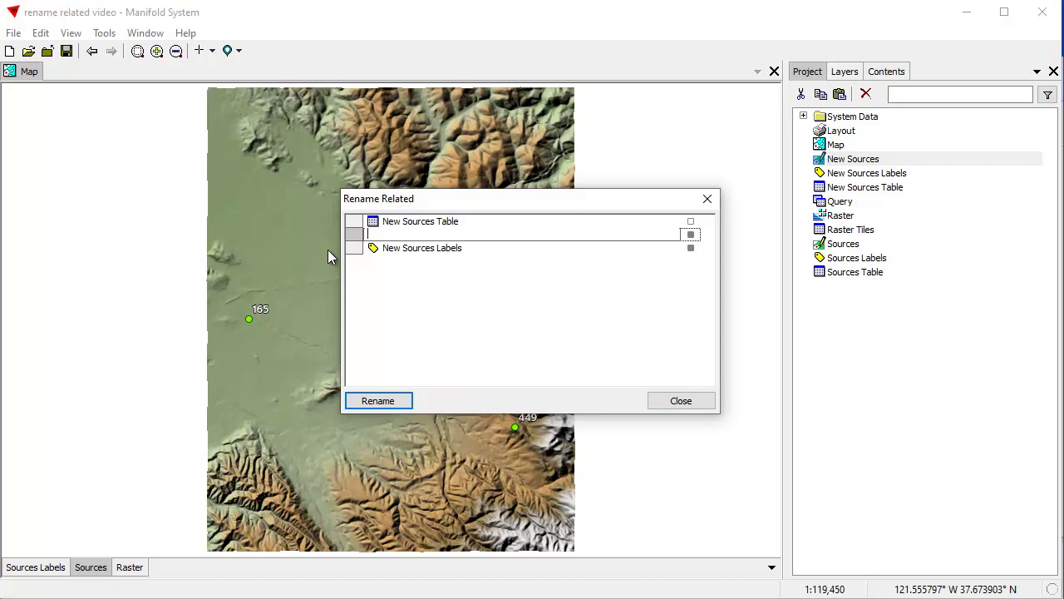
{"action": "type", "text": "Newer Sources"}
{"action": "key", "text": "Return"}
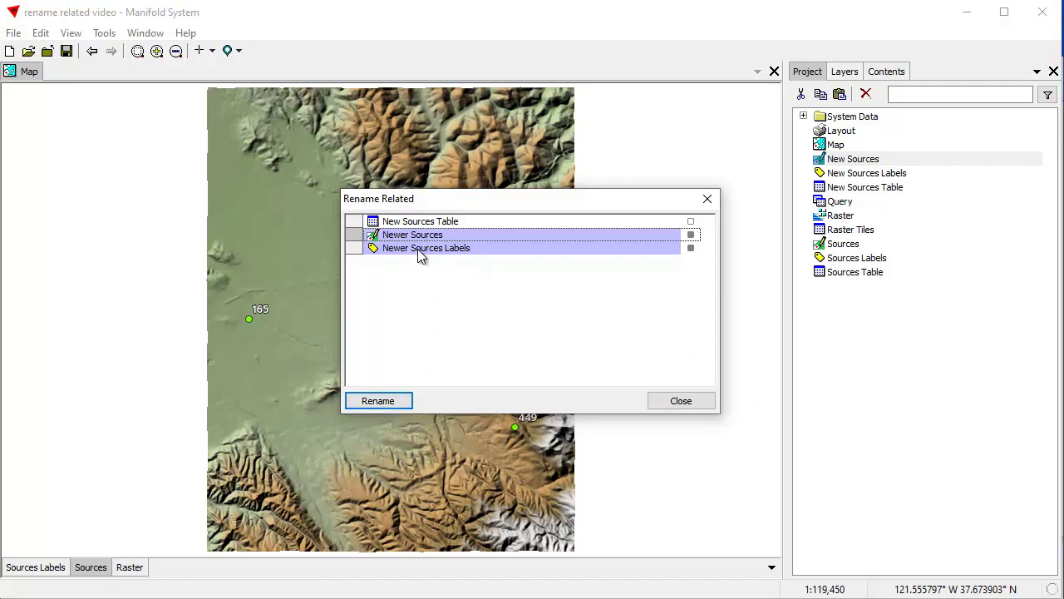
{"action": "left_click", "coordinate": [685, 403]}
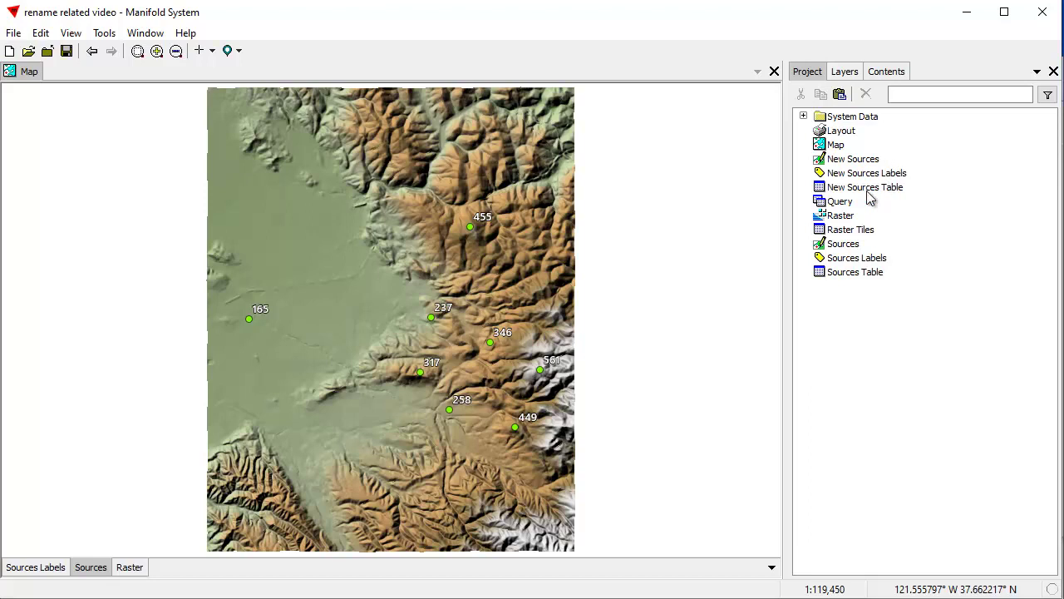
Step: Use Delete Related on the New Sources drawing to delete only New Sources Labels, excluding the drawing and its table
{"action": "left_click", "coordinate": [862, 163]}
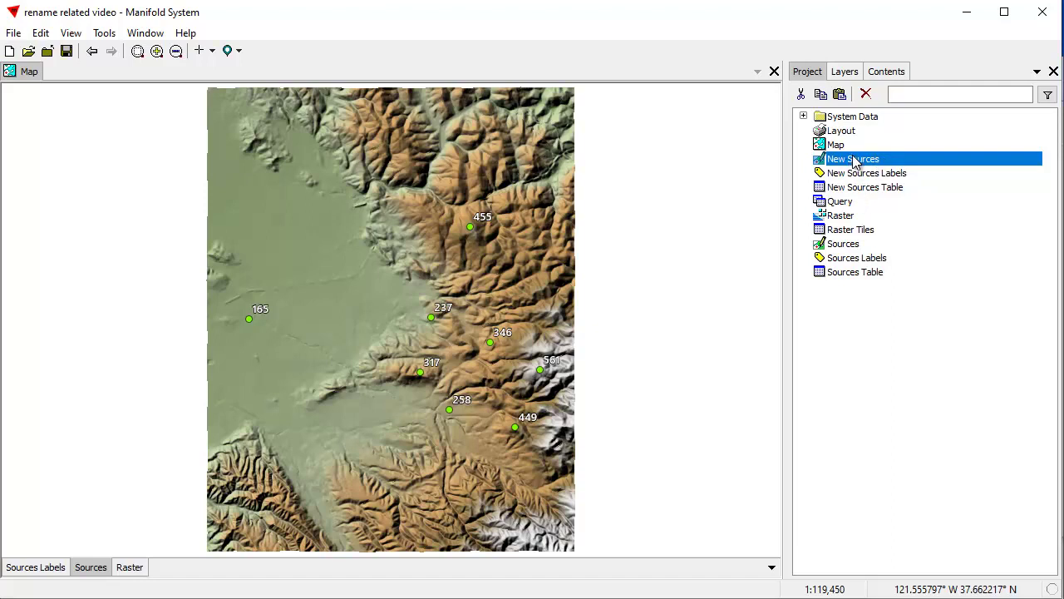
{"action": "right_click", "coordinate": [855, 158]}
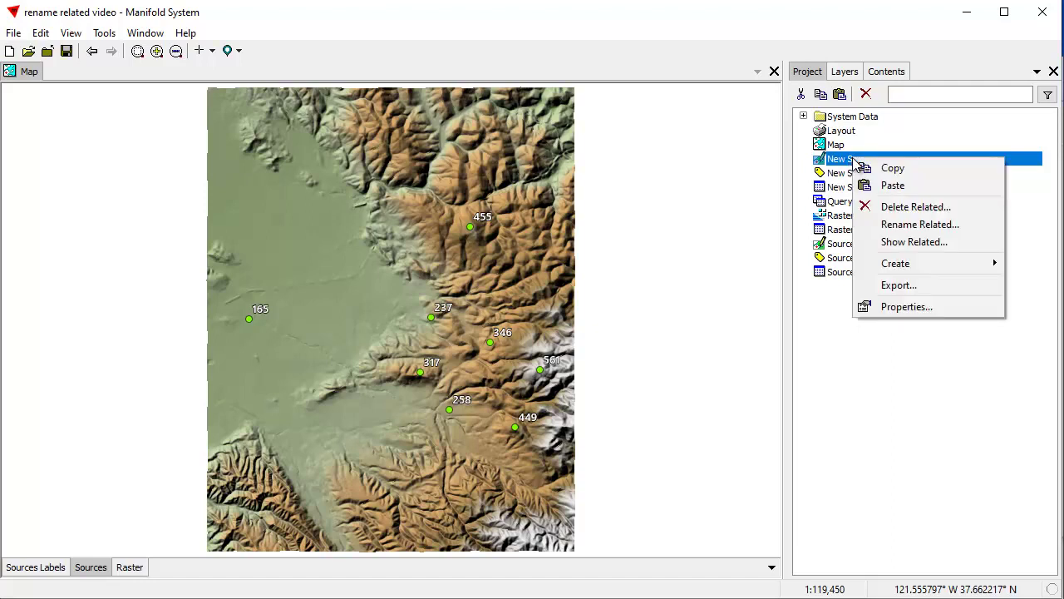
{"action": "left_click", "coordinate": [919, 207]}
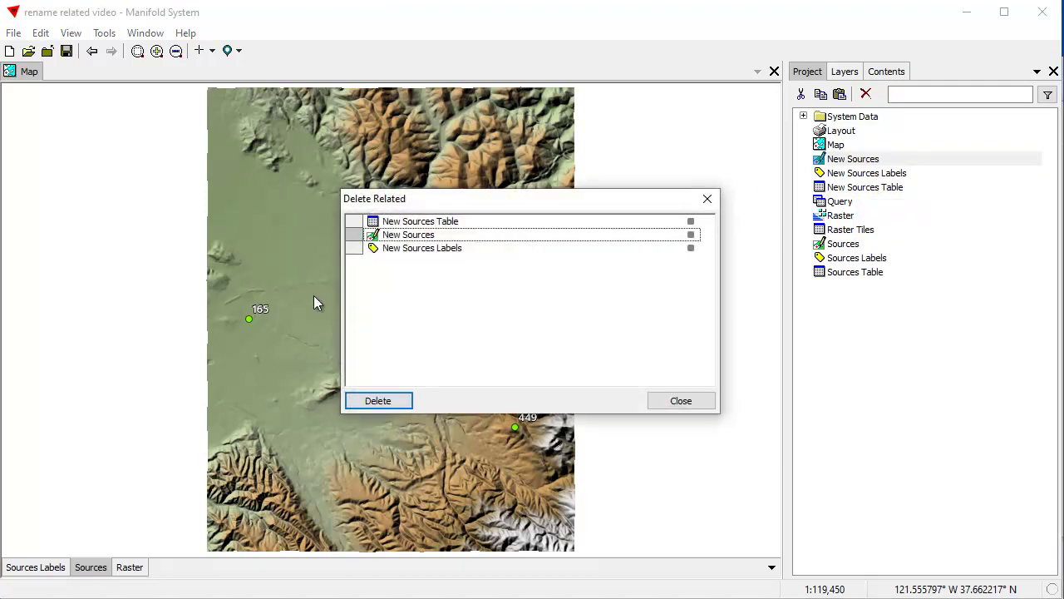
{"action": "left_click_drag", "start_coordinate": [589, 197], "coordinate": [578, 232]}
{"action": "left_click", "coordinate": [680, 277]}
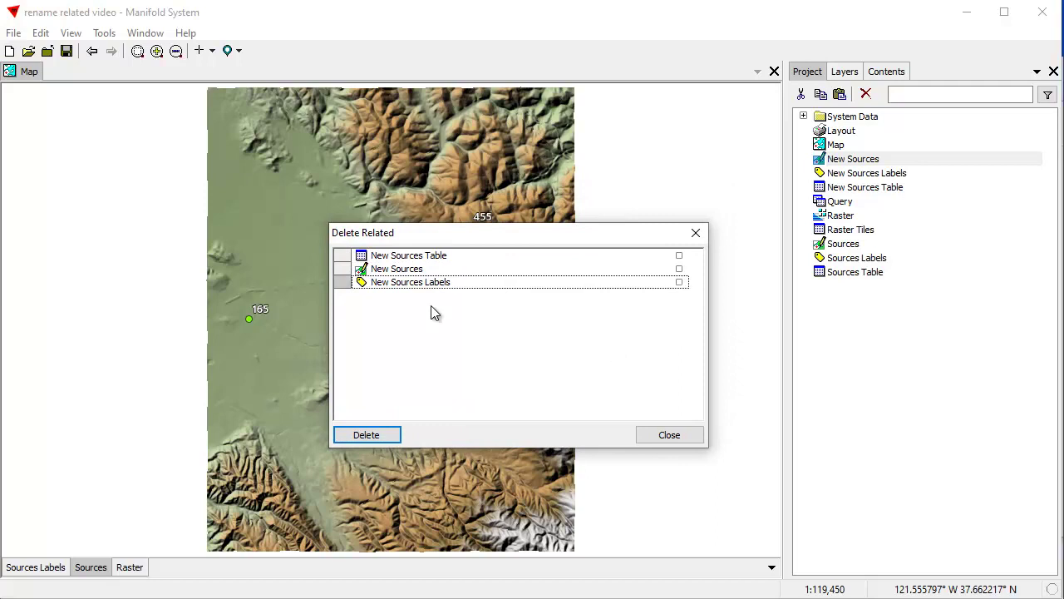
{"action": "left_click", "coordinate": [679, 256]}
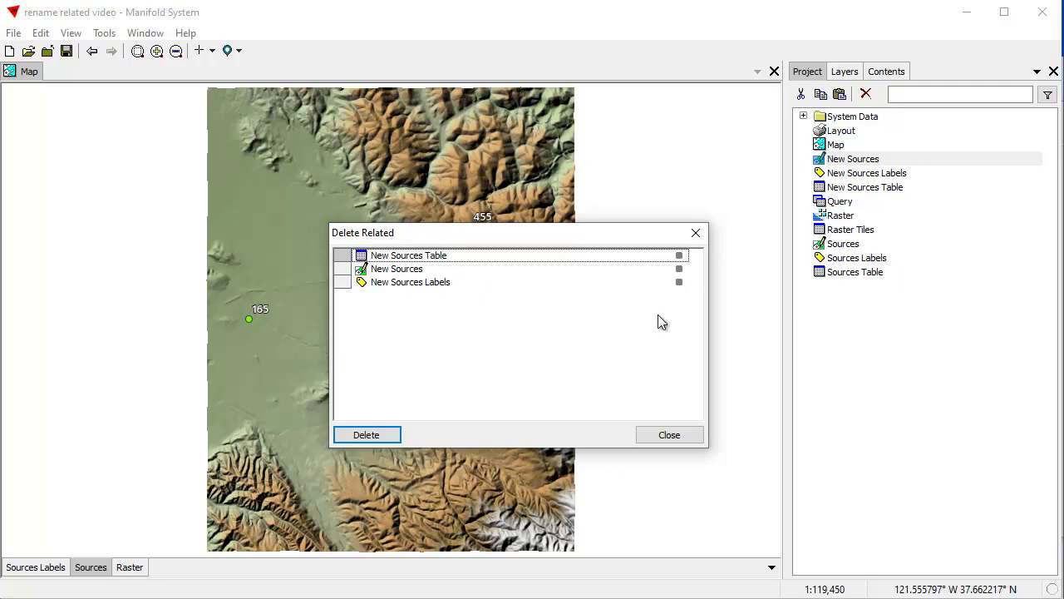
{"action": "left_click", "coordinate": [680, 270]}
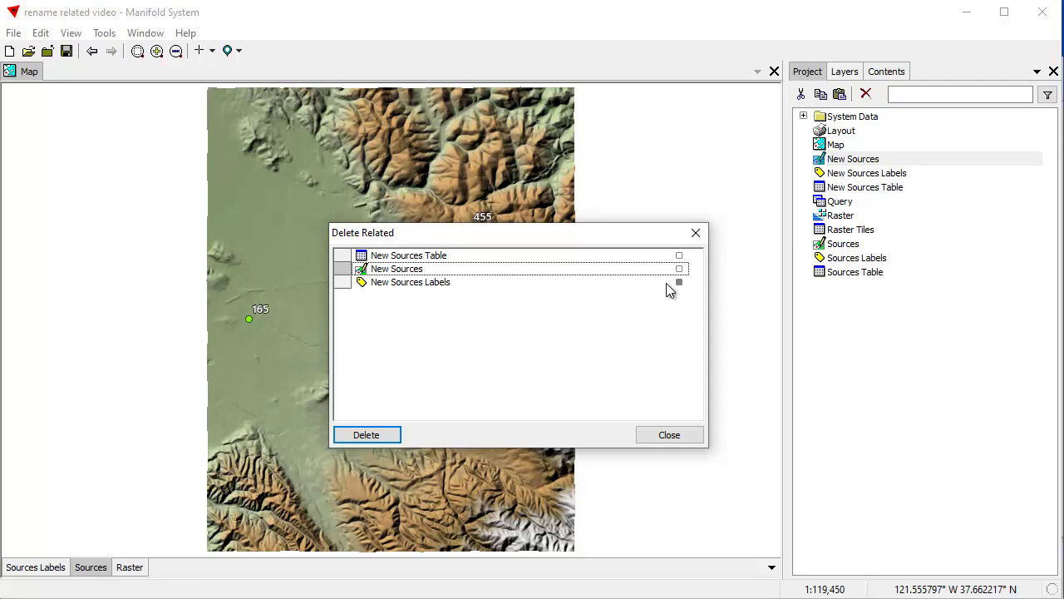
{"action": "left_click", "coordinate": [356, 438]}
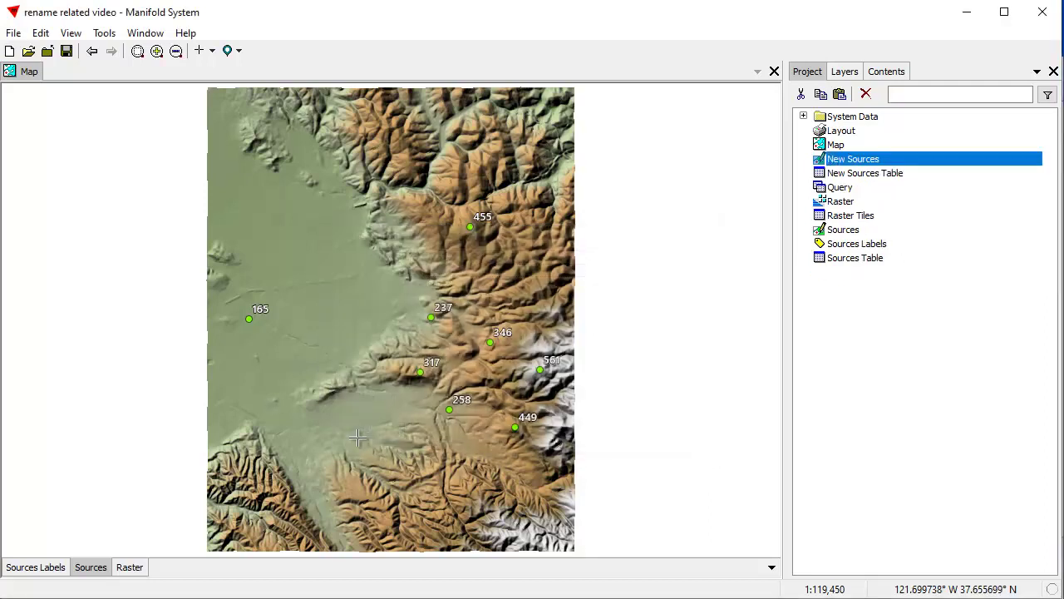
Step: Use Delete Related on the New Sources drawing to delete it together with New Sources Table
{"action": "right_click", "coordinate": [878, 161]}
{"action": "left_click", "coordinate": [946, 208]}
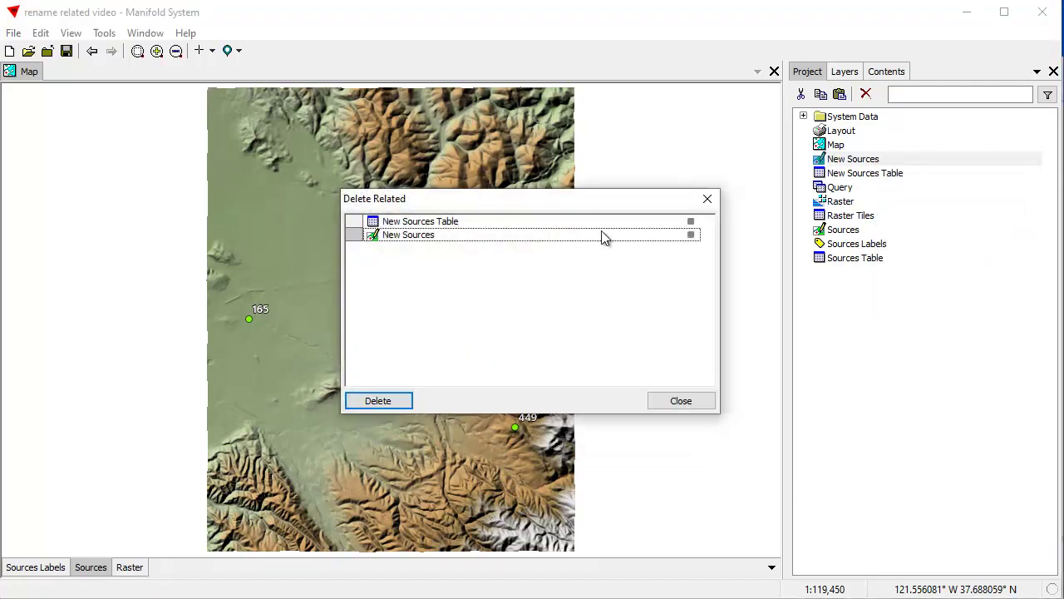
{"action": "left_click", "coordinate": [398, 404]}
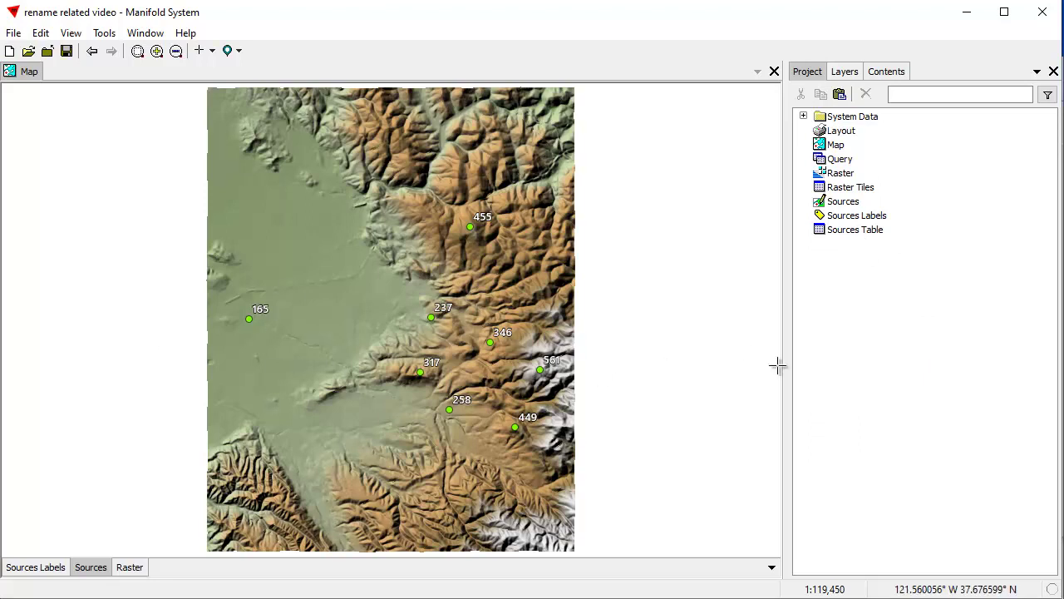
Step: Use Rename Related on Sources Table to rename it Points Table, excluding the Sources drawing and Sources Labels from the renaming
{"action": "right_click", "coordinate": [843, 218]}
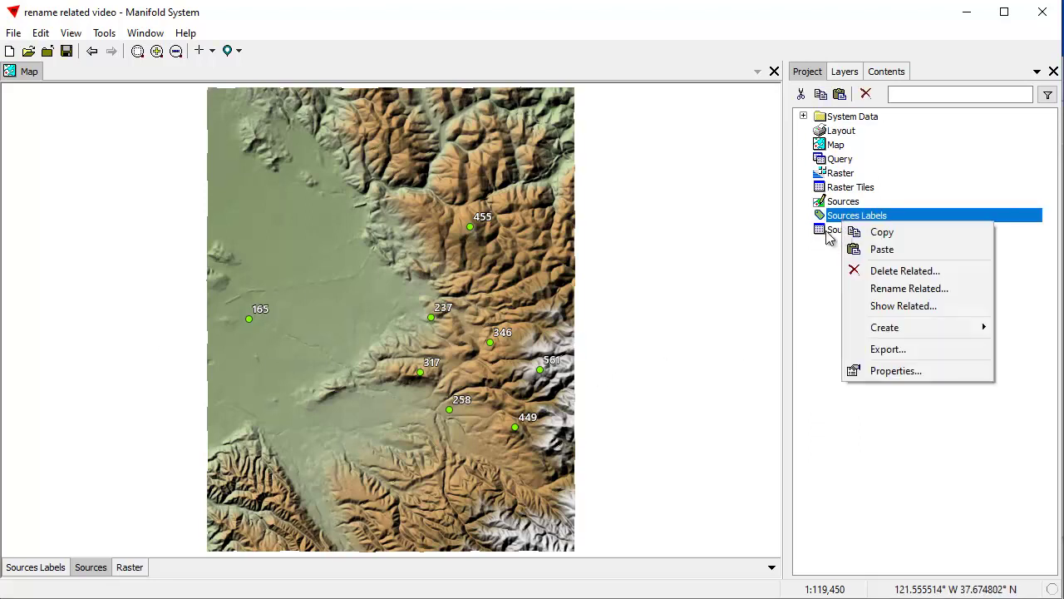
{"action": "right_click", "coordinate": [838, 233]}
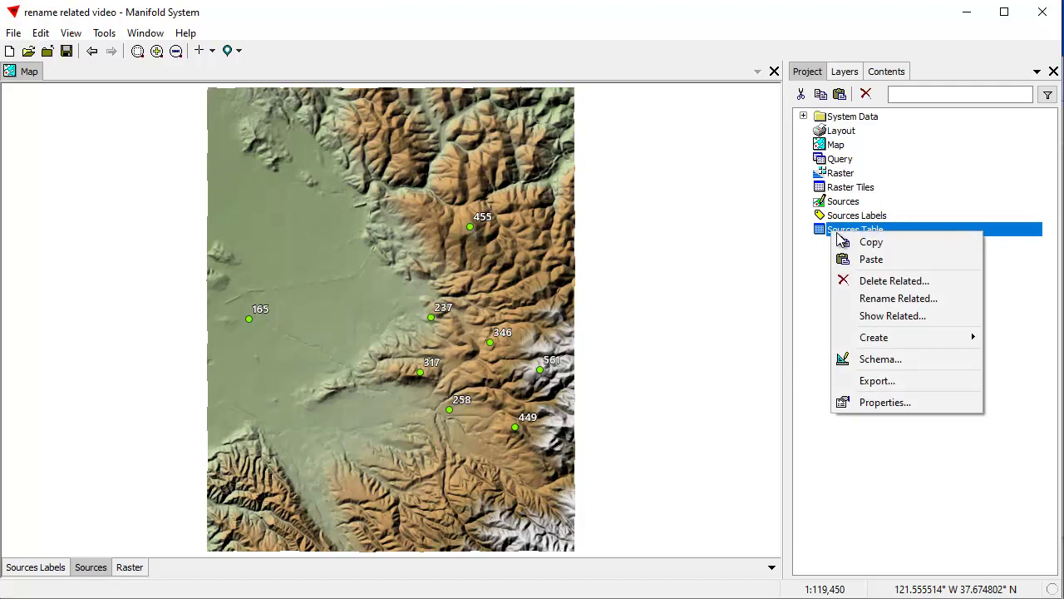
{"action": "left_click", "coordinate": [898, 298]}
{"action": "left_click_drag", "start_coordinate": [582, 196], "coordinate": [575, 247]}
{"action": "left_click", "coordinate": [684, 285]}
{"action": "left_click", "coordinate": [684, 298]}
{"action": "double_click", "coordinate": [423, 272]}
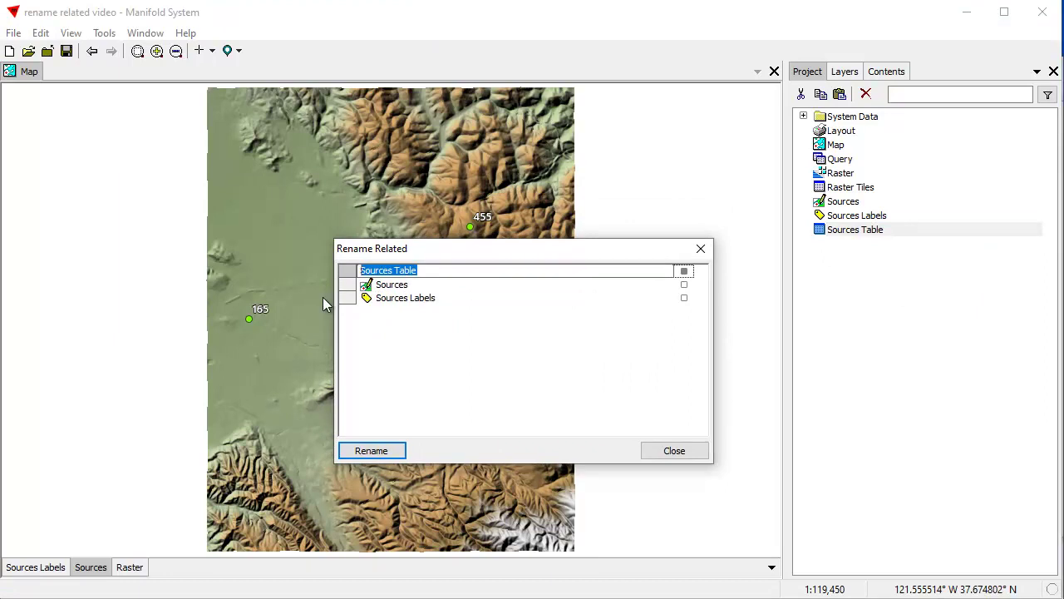
{"action": "type", "text": "Points Table"}
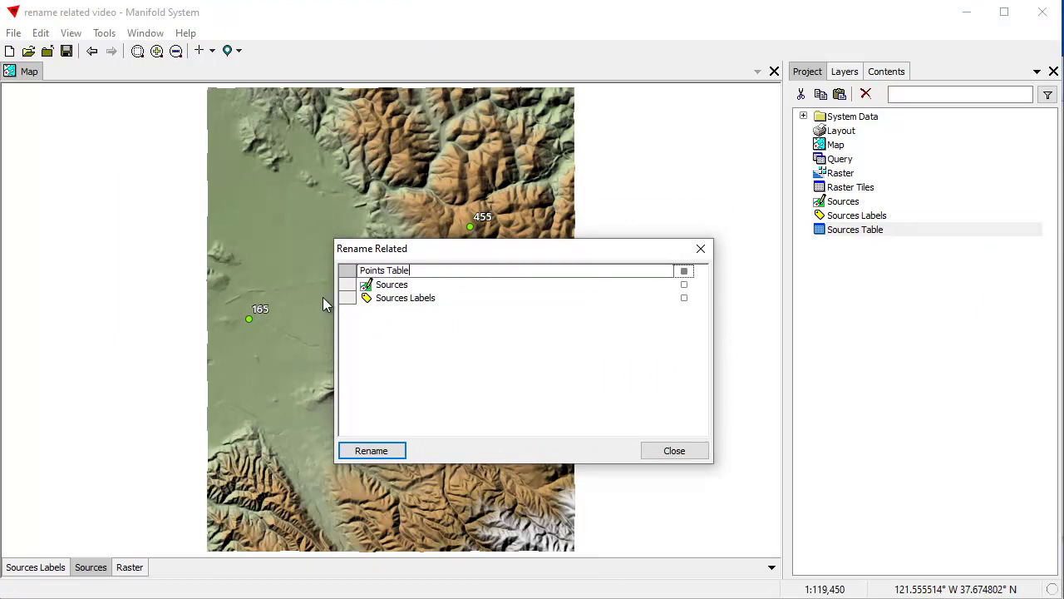
{"action": "key", "text": "Return"}
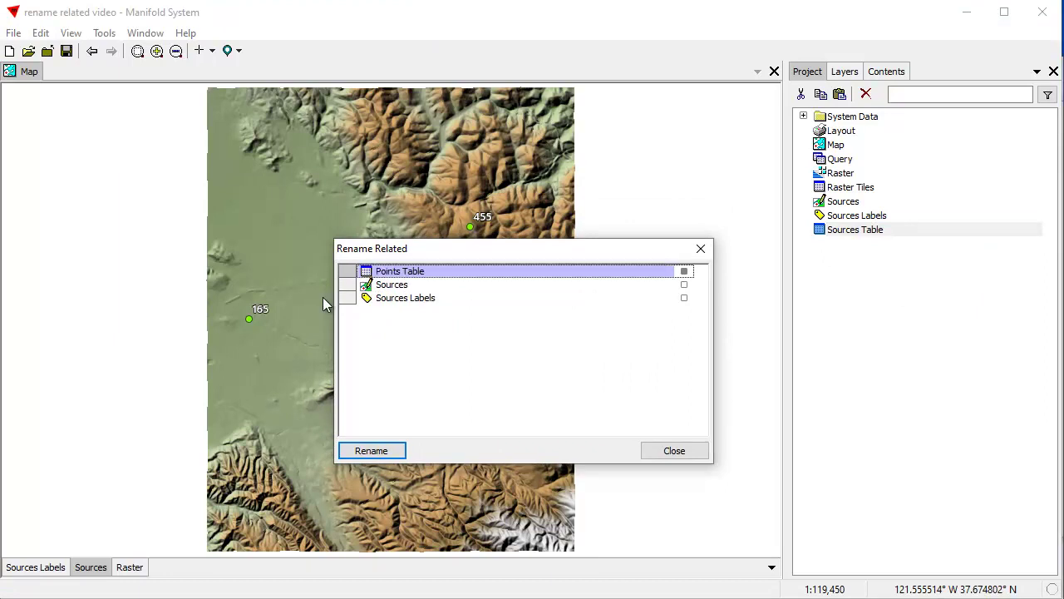
{"action": "left_click", "coordinate": [371, 451]}
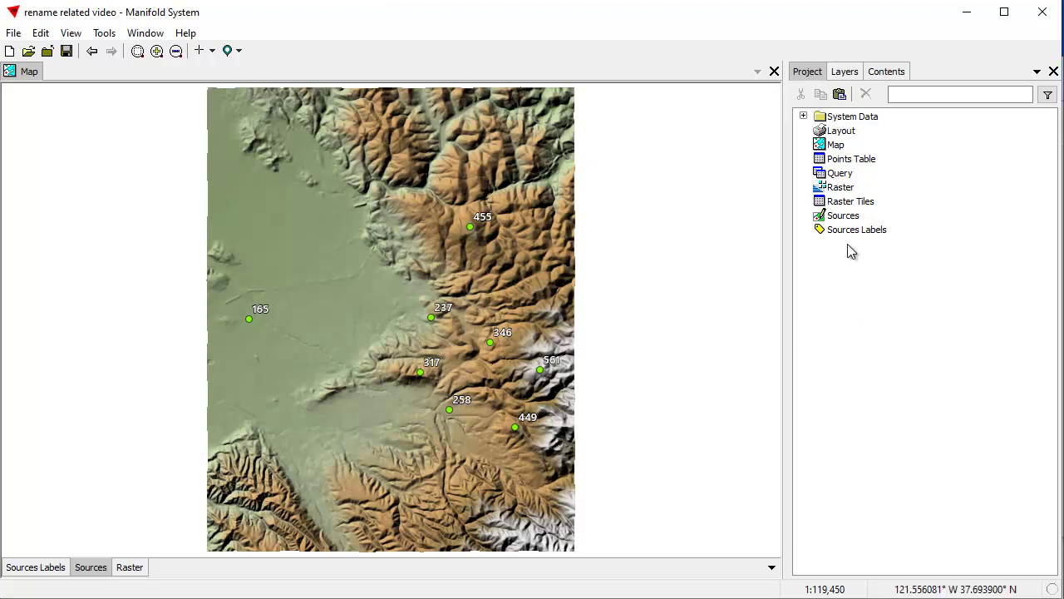
Step: Examine the Table entry in the properties of the Sources drawing, and close the dialog without changes
{"action": "left_click", "coordinate": [847, 217]}
{"action": "right_click", "coordinate": [851, 215]}
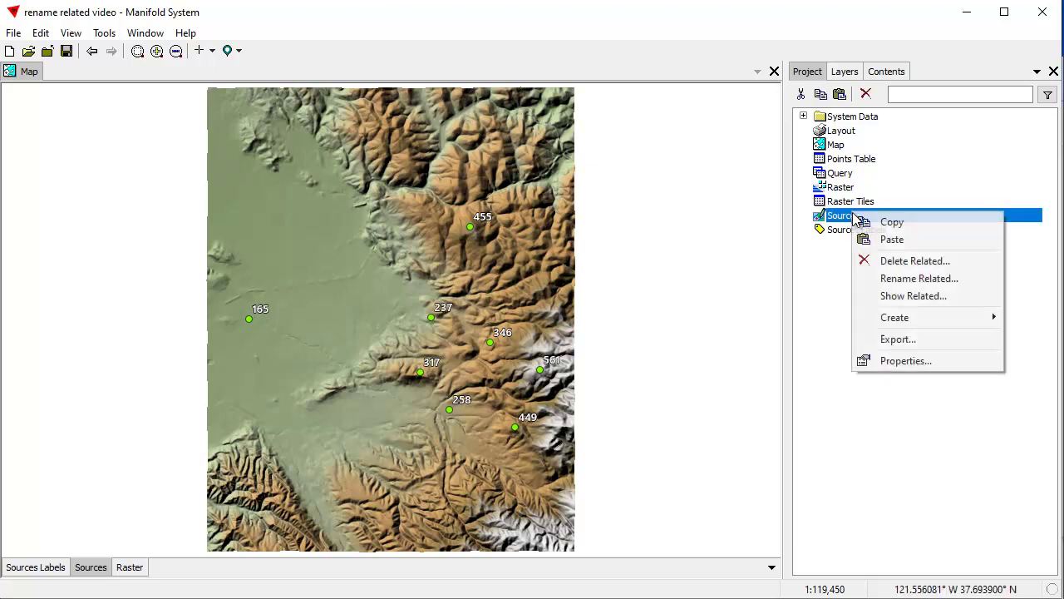
{"action": "left_click", "coordinate": [921, 364]}
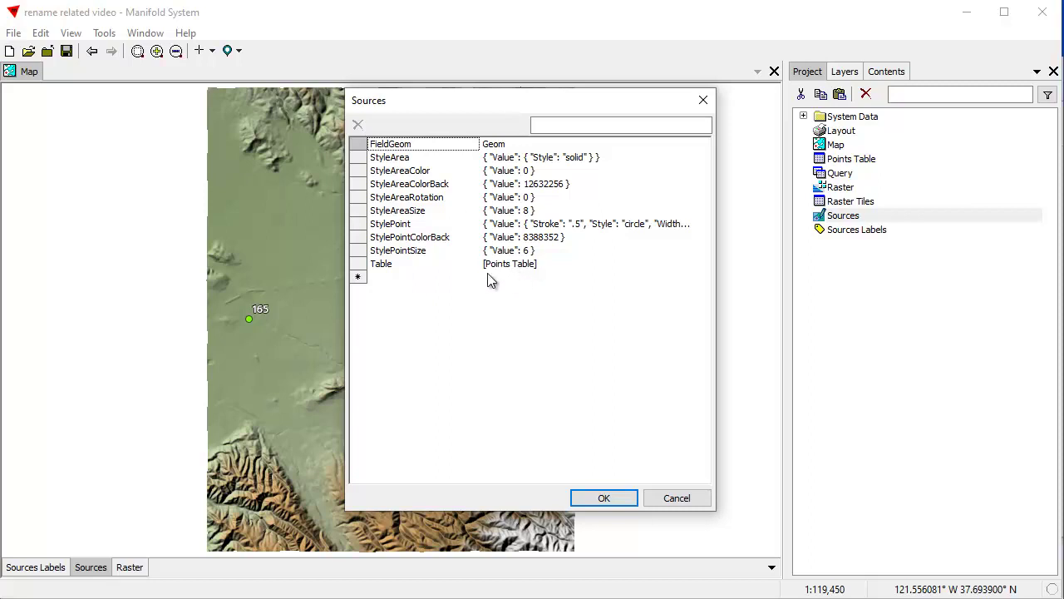
{"action": "left_click", "coordinate": [678, 498]}
{"action": "left_click", "coordinate": [879, 420]}
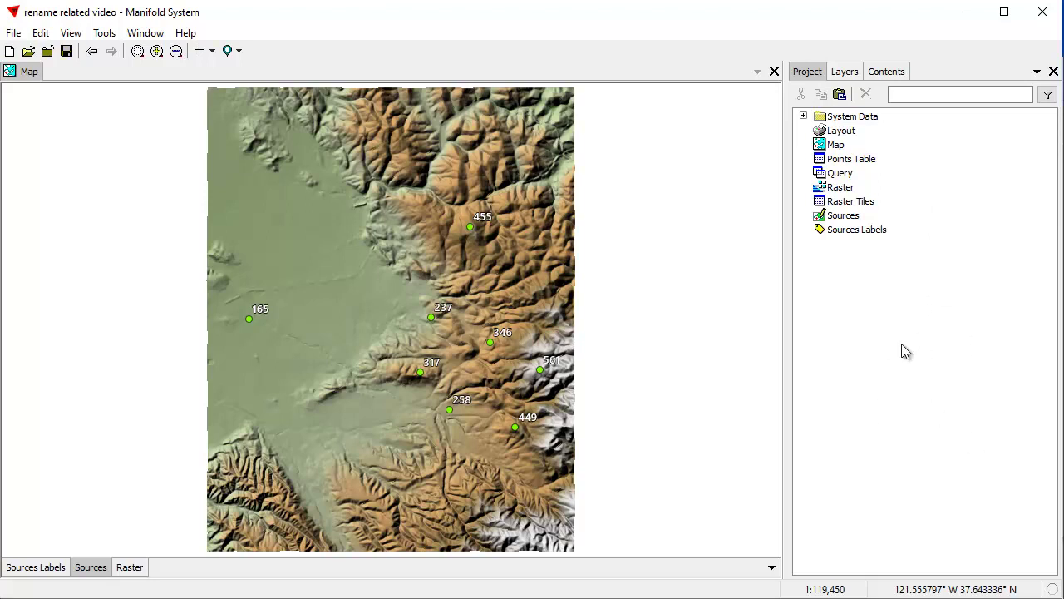
Step: Open the Query component to inspect the table name in its SELECT statement, and close it without changes
{"action": "left_click", "coordinate": [860, 162]}
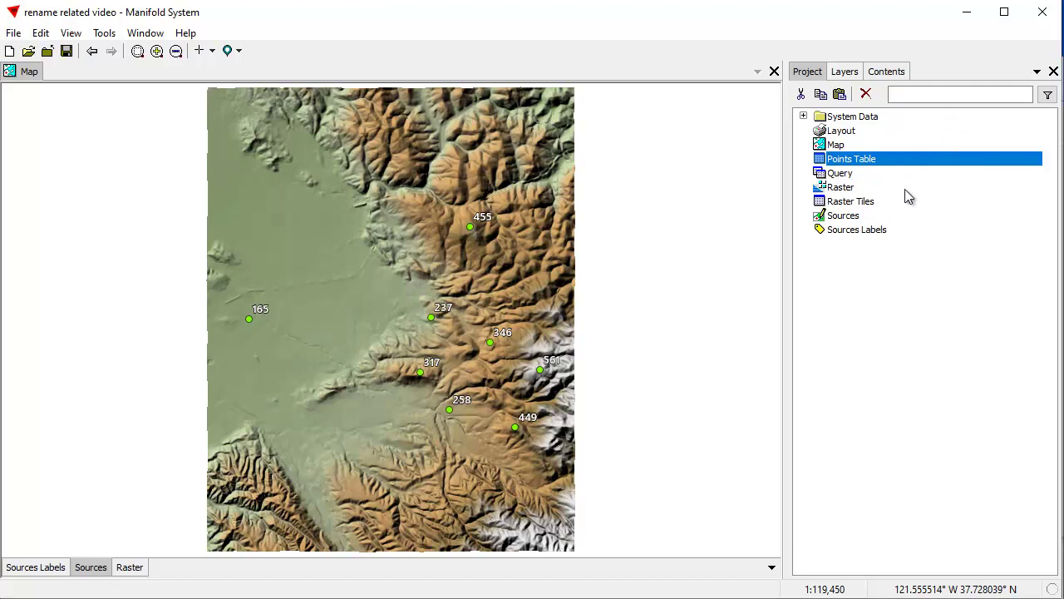
{"action": "left_click", "coordinate": [942, 336]}
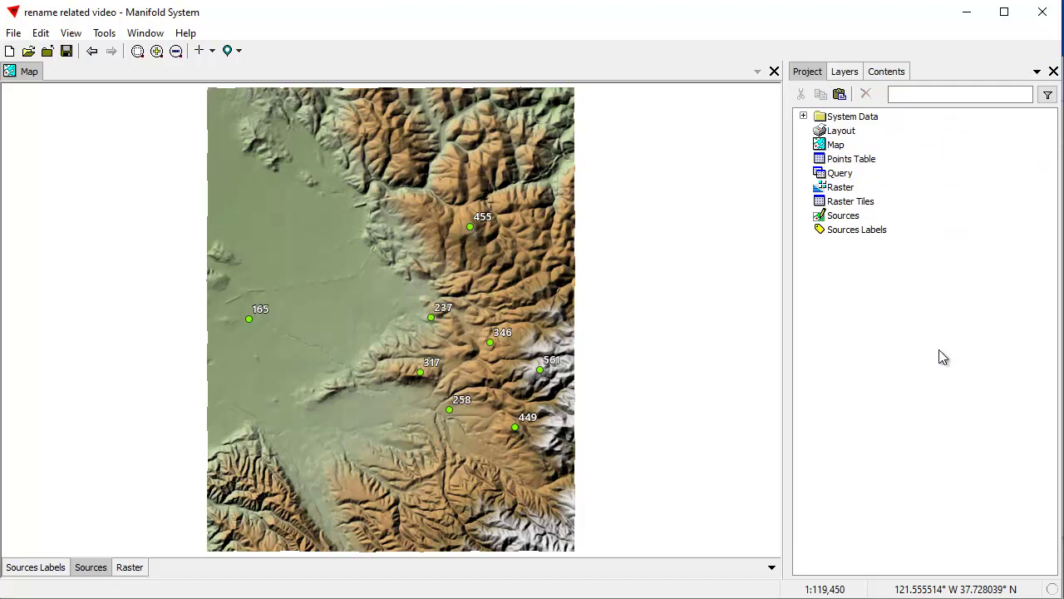
{"action": "double_click", "coordinate": [840, 175]}
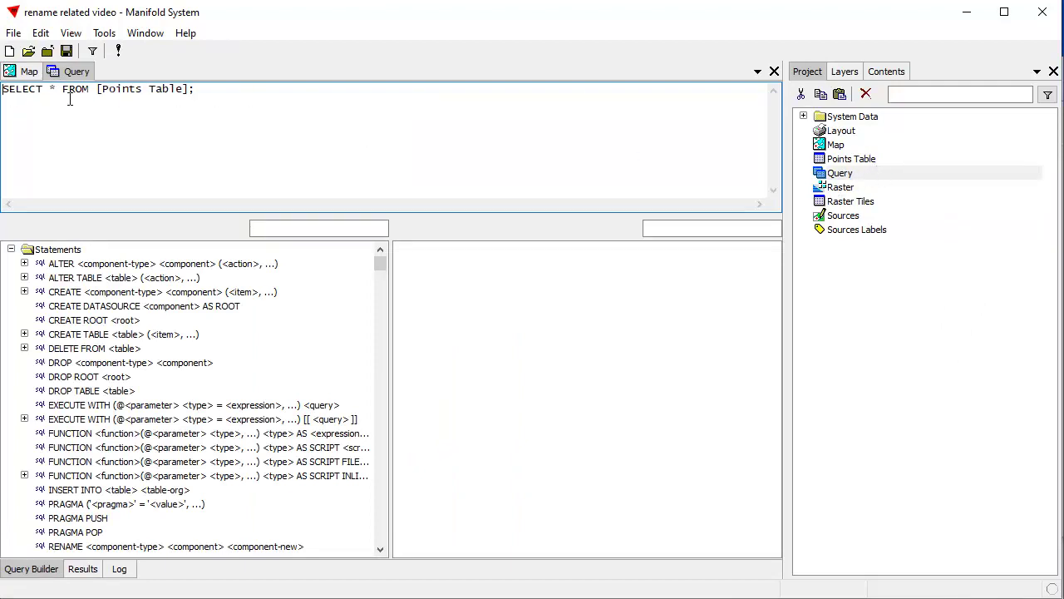
{"action": "left_click_drag", "start_coordinate": [185, 89], "coordinate": [101, 89]}
{"action": "left_click", "coordinate": [775, 71]}
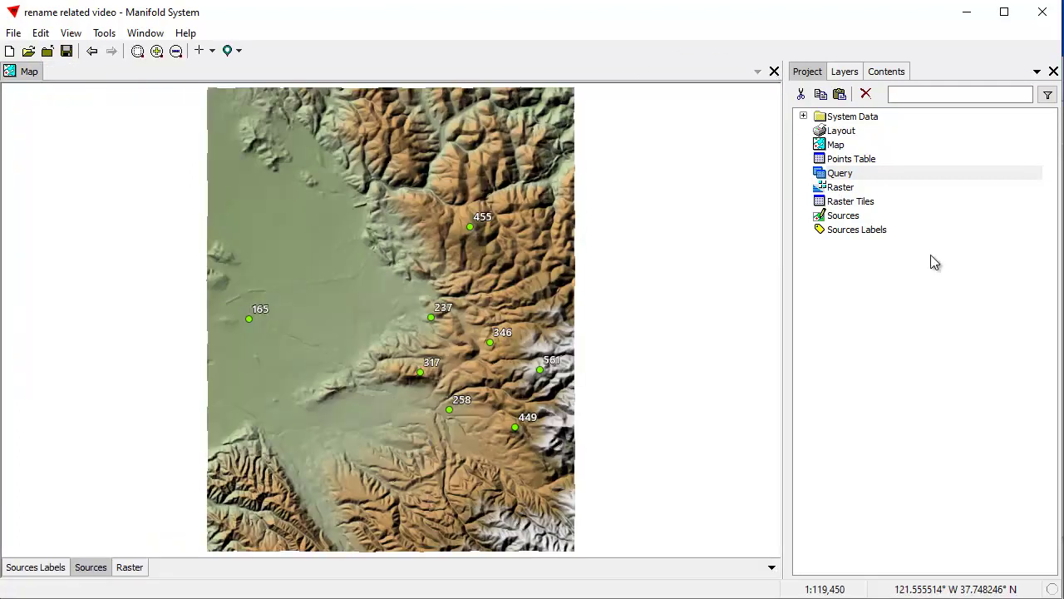
{"action": "left_click", "coordinate": [917, 344]}
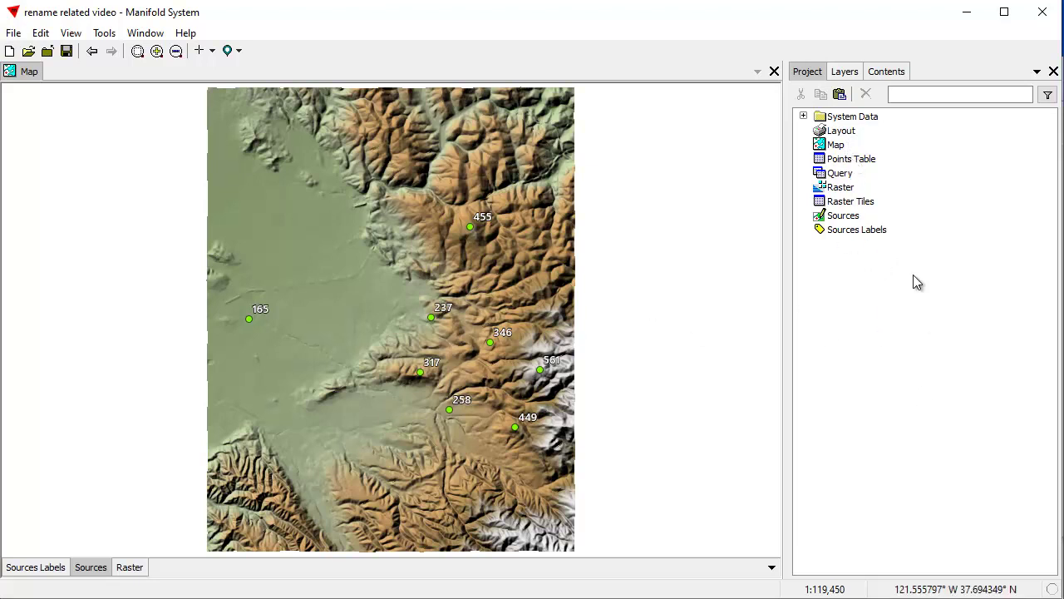
{"action": "left_click", "coordinate": [870, 160]}
{"action": "right_click", "coordinate": [870, 160]}
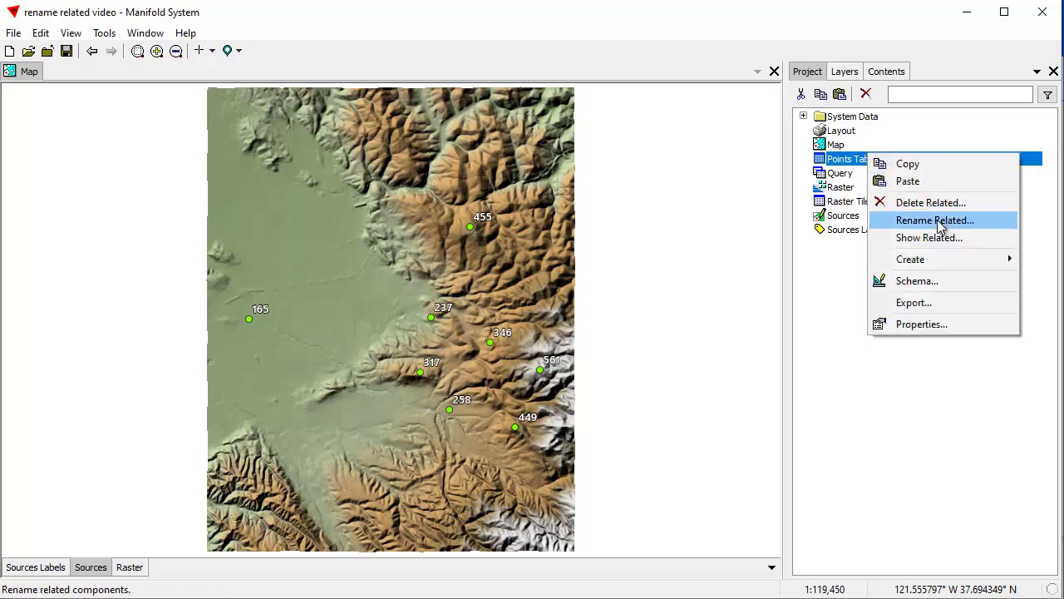
{"action": "left_click", "coordinate": [910, 398]}
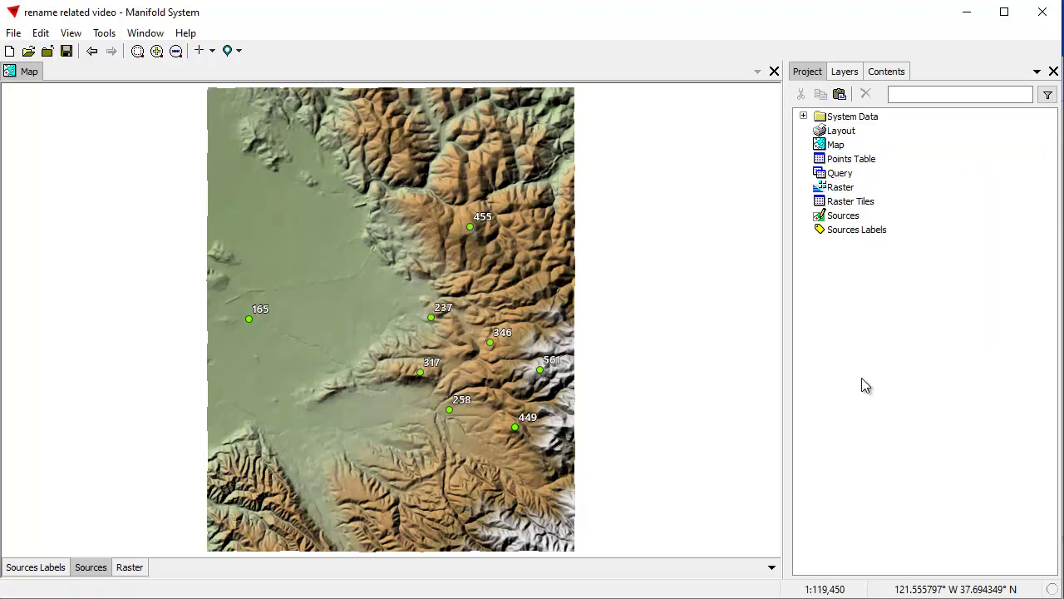